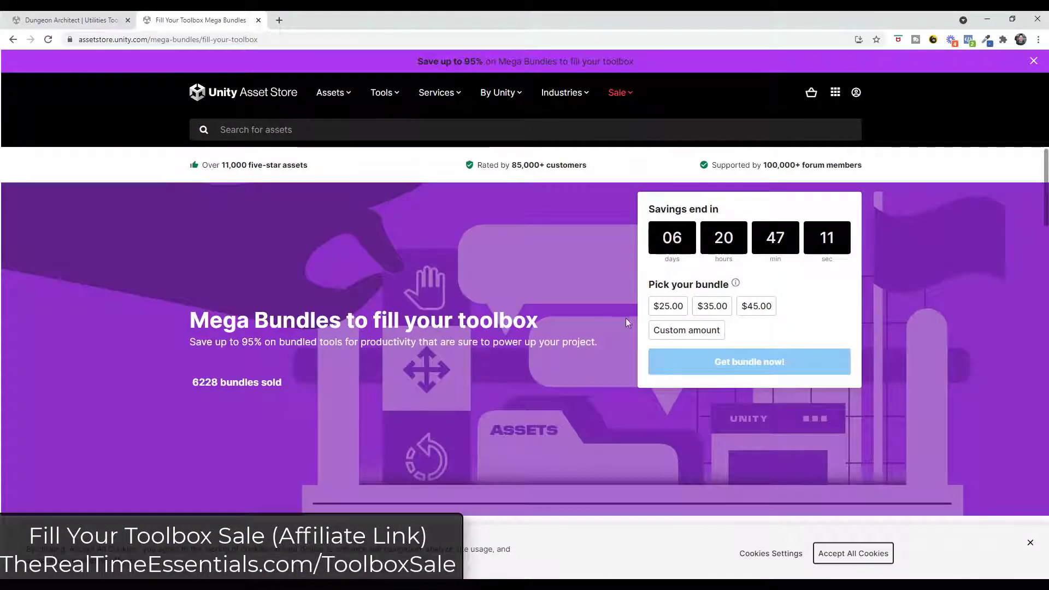
# - Review the $25, $35 and $45 tiers of the Fill Your Toolbox mega bundle, then switch to the Dungeon Architect asset page
pyautogui.scroll(-1, 561, 307)
pyautogui.scroll(-5, 561, 307)
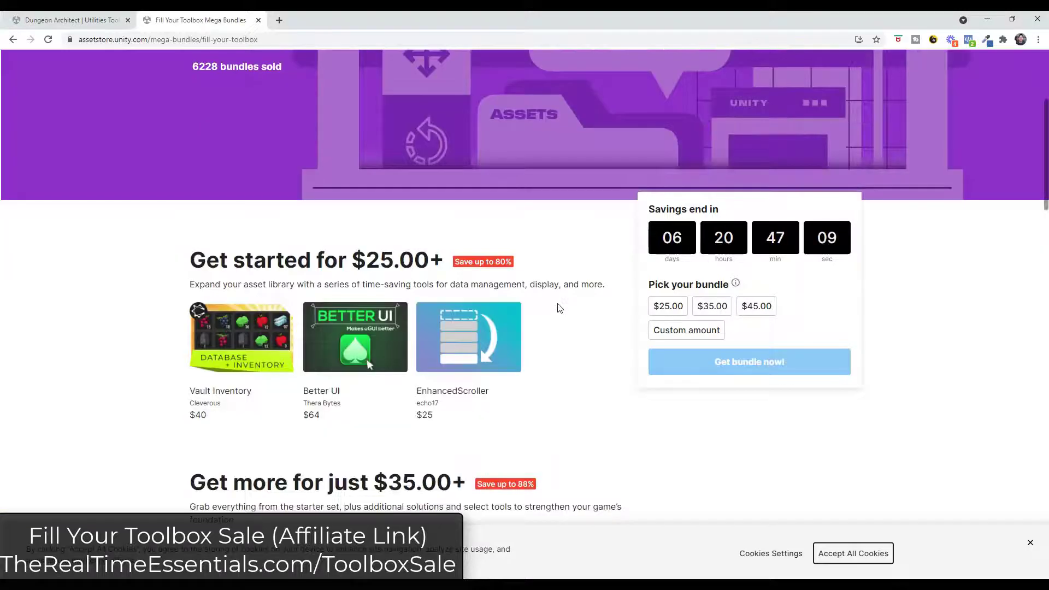
pyautogui.scroll(-5, 547, 330)
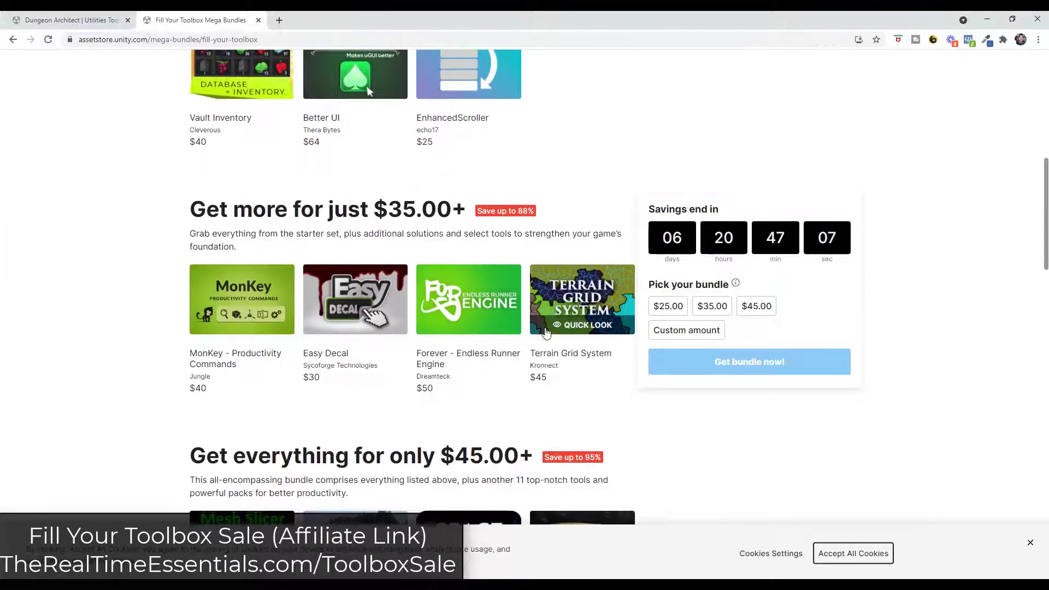
pyautogui.scroll(-7, 391, 338)
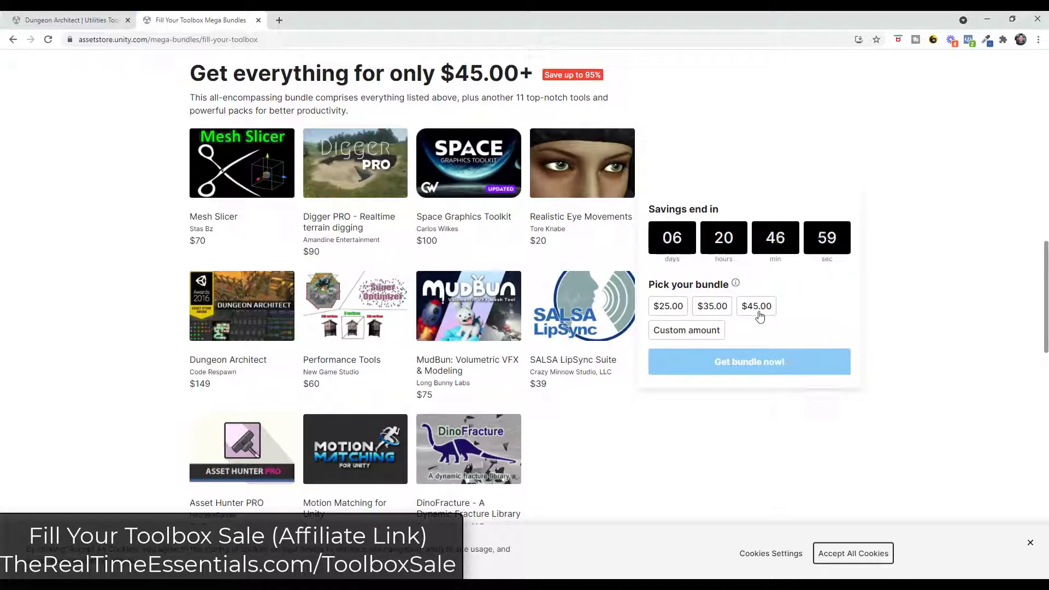
pyautogui.moveTo(255, 304)
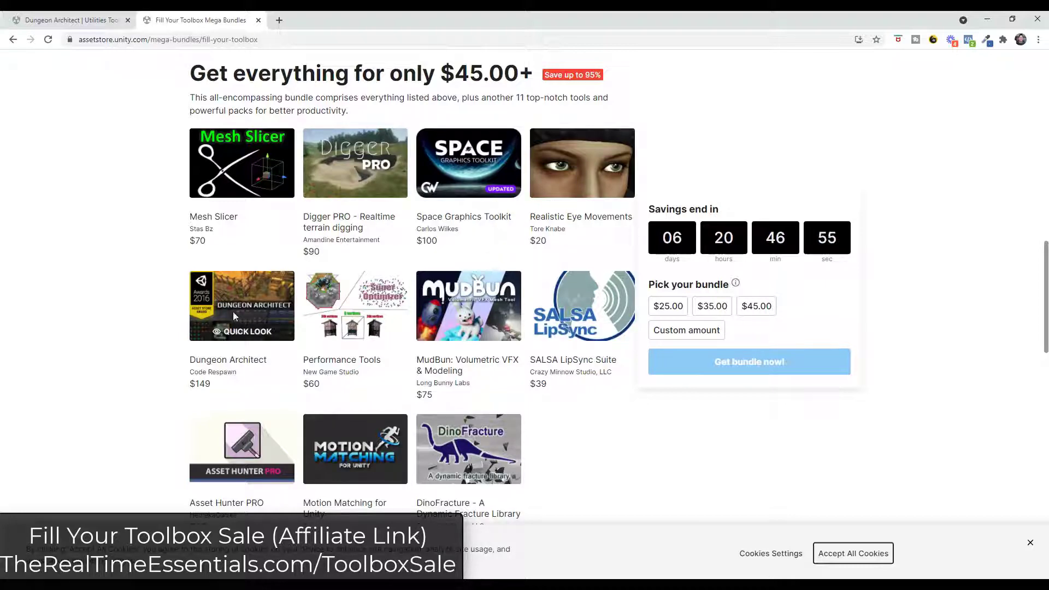
pyautogui.click(94, 20)
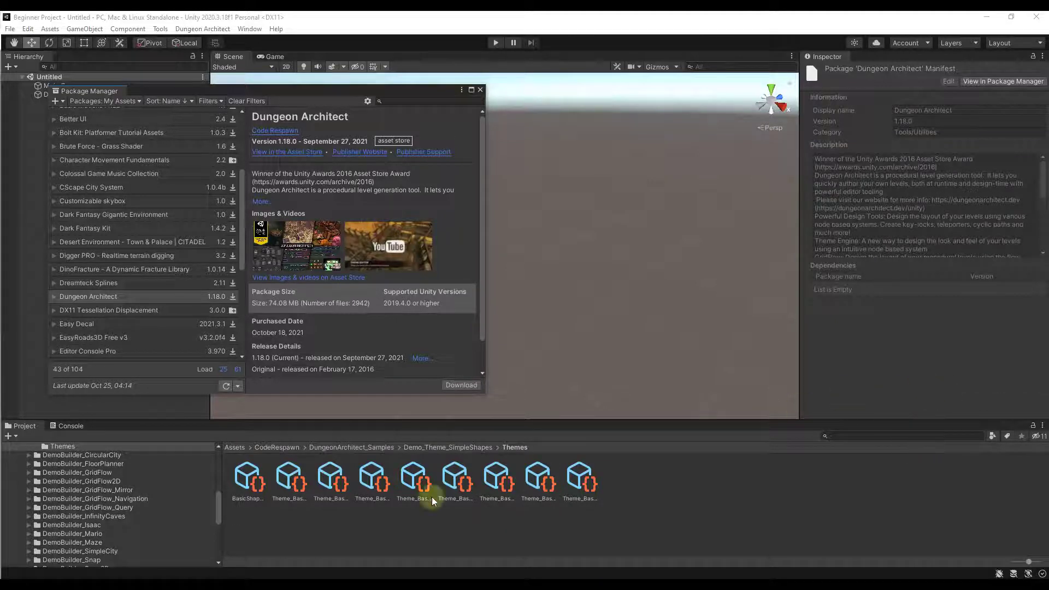
# - In the Unity editor, close the Package Manager and collapse the DungeonArchitect and DungeonArchitect_Samples project folders
pyautogui.scroll(5, 100, 515)
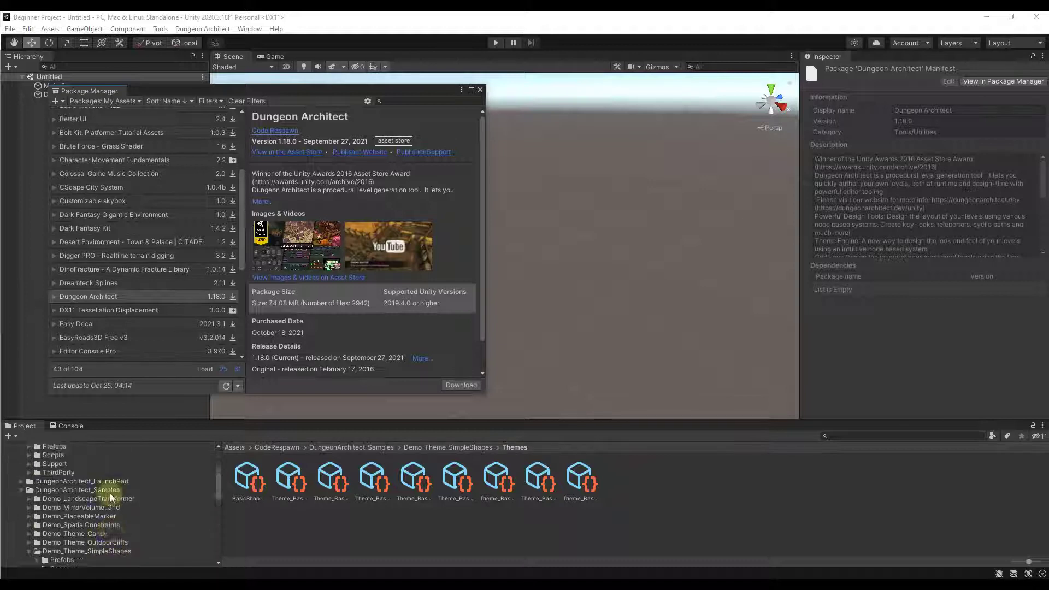
pyautogui.click(481, 91)
pyautogui.scroll(2, 95, 493)
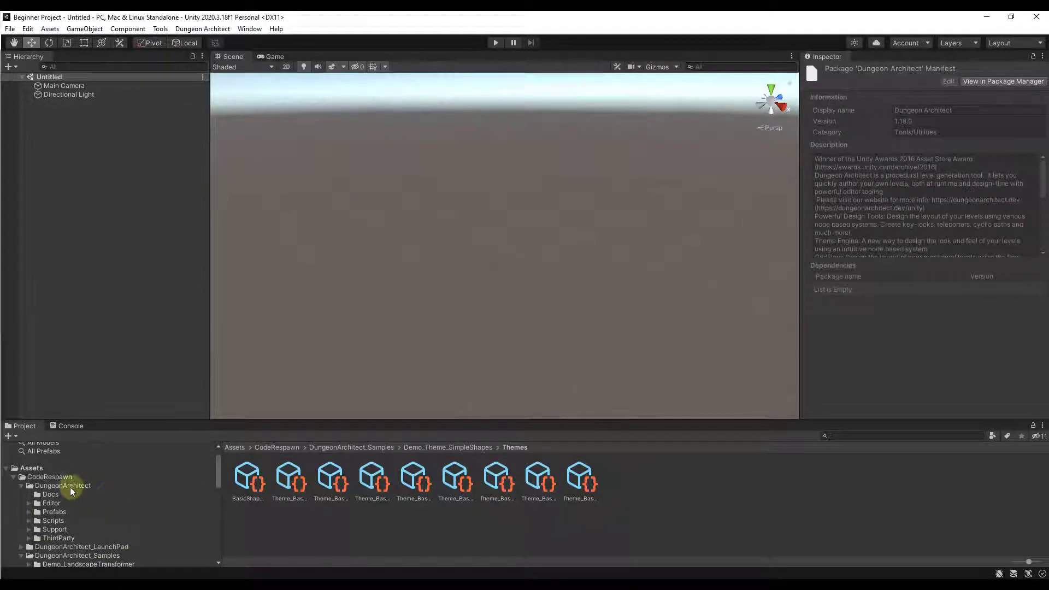
pyautogui.click(20, 486)
pyautogui.click(20, 488)
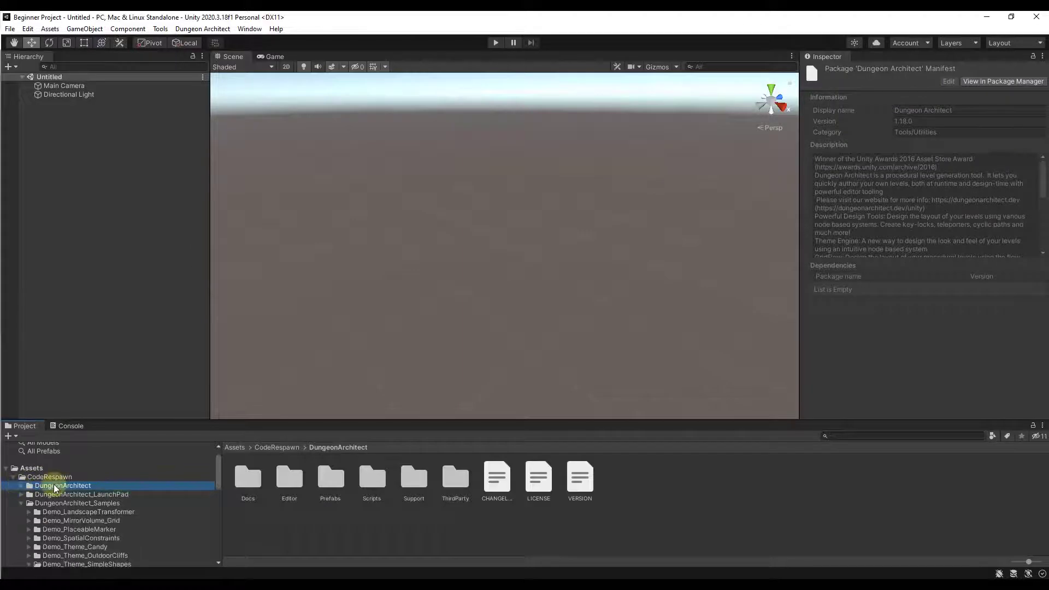
pyautogui.click(22, 504)
pyautogui.scroll(-1, 50, 498)
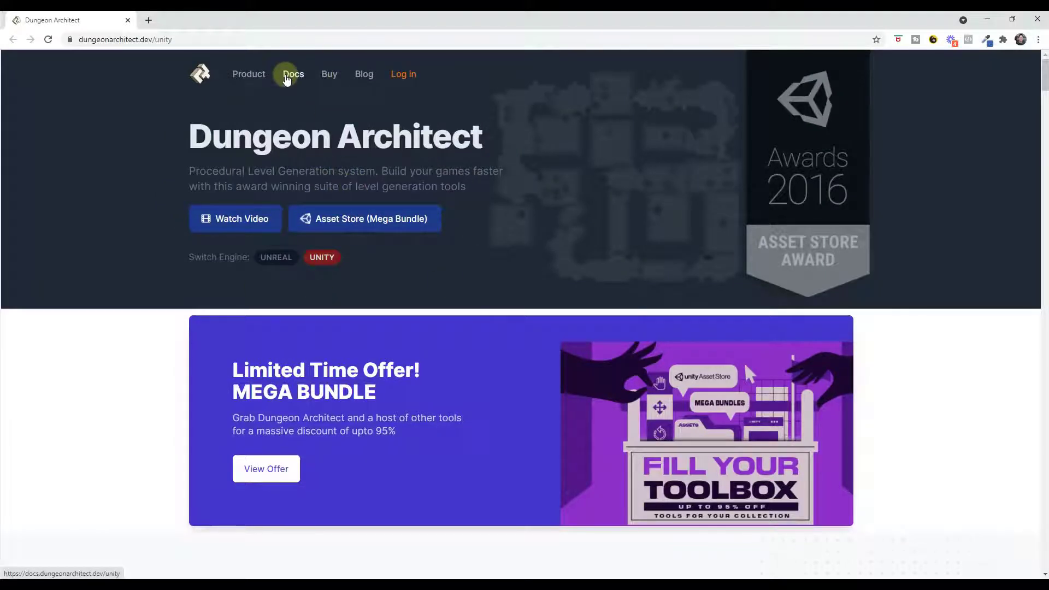
# - From the Dungeon Architect website in the browser, open the Unity documentation and its Get Started guide
pyautogui.click(286, 79)
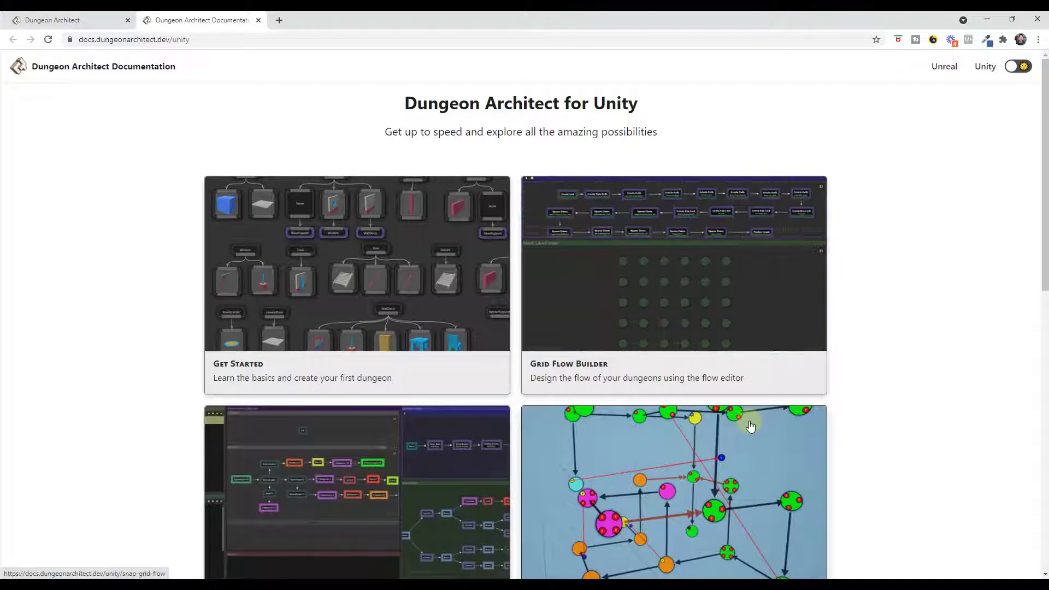
pyautogui.click(235, 368)
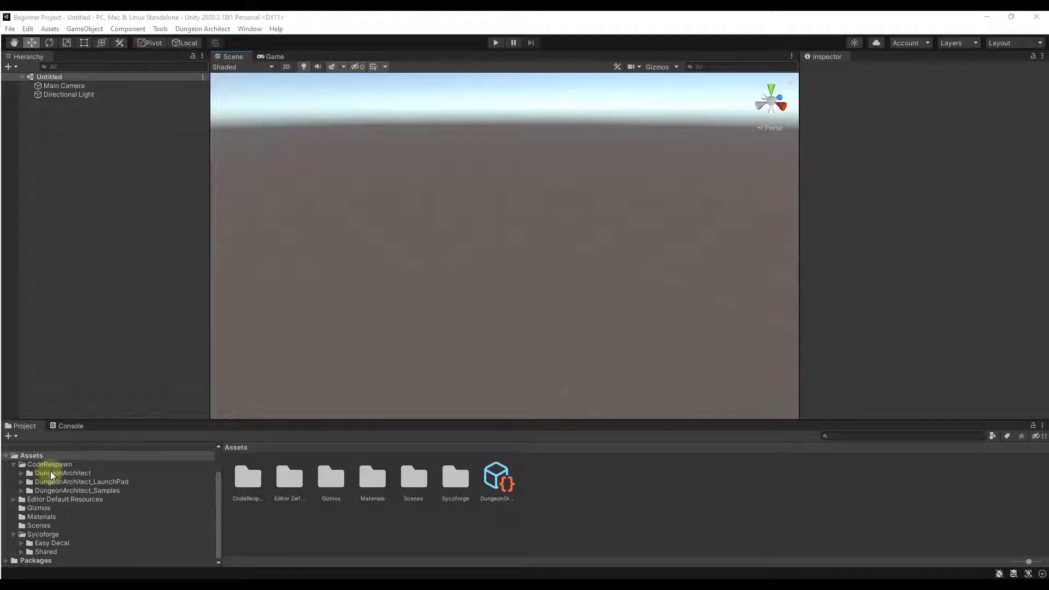
# - In the Unity editor, add the DungeonGrid prefab from the DungeonArchitect Prefabs folder to the scene hierarchy
pyautogui.click(52, 474)
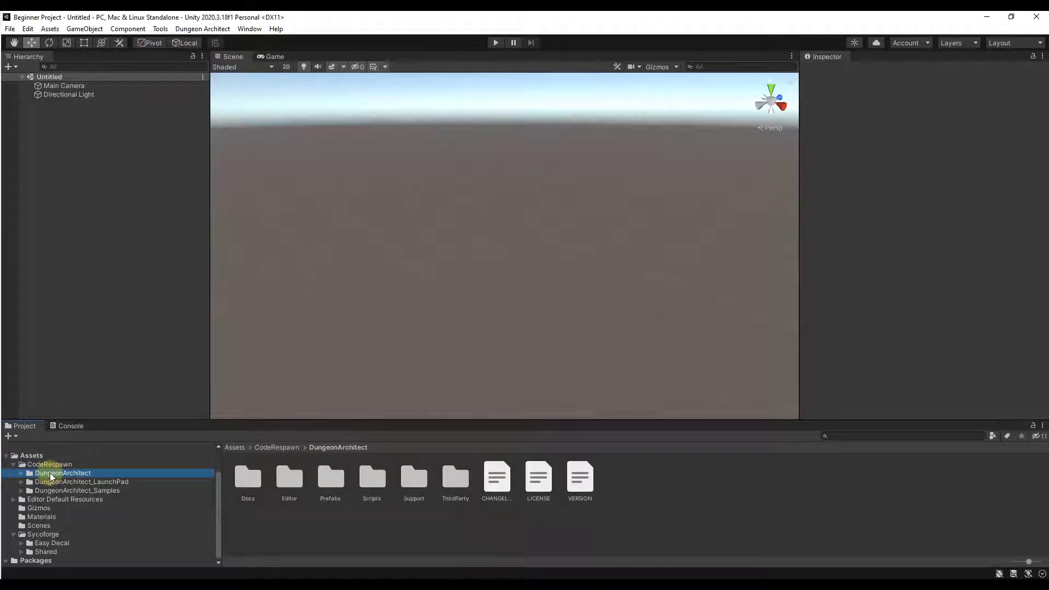
pyautogui.click(330, 486)
pyautogui.doubleClick(331, 488)
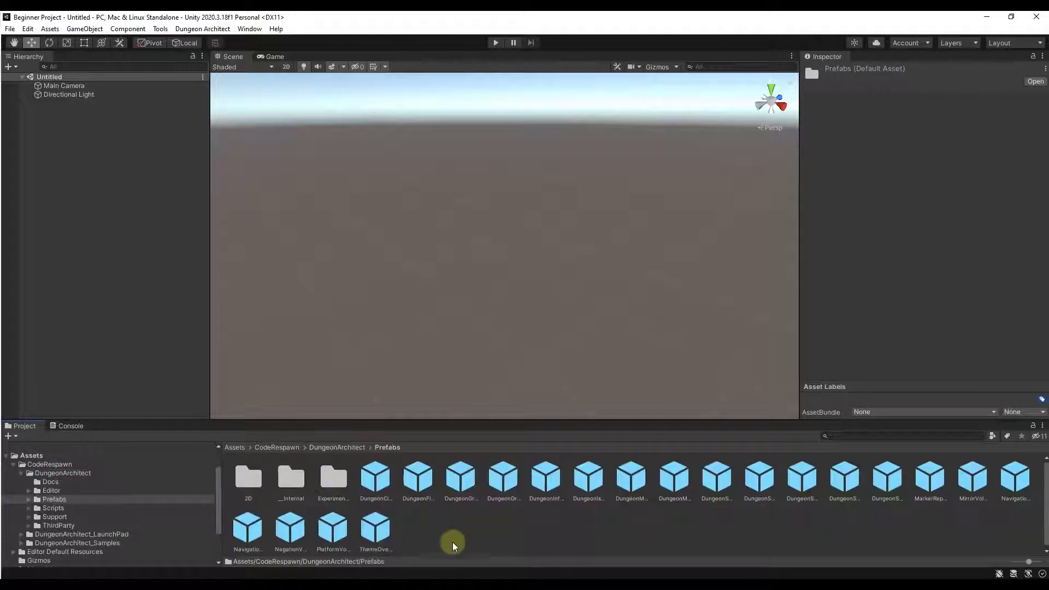
pyautogui.moveTo(384, 498); pyautogui.dragTo(1040, 564)
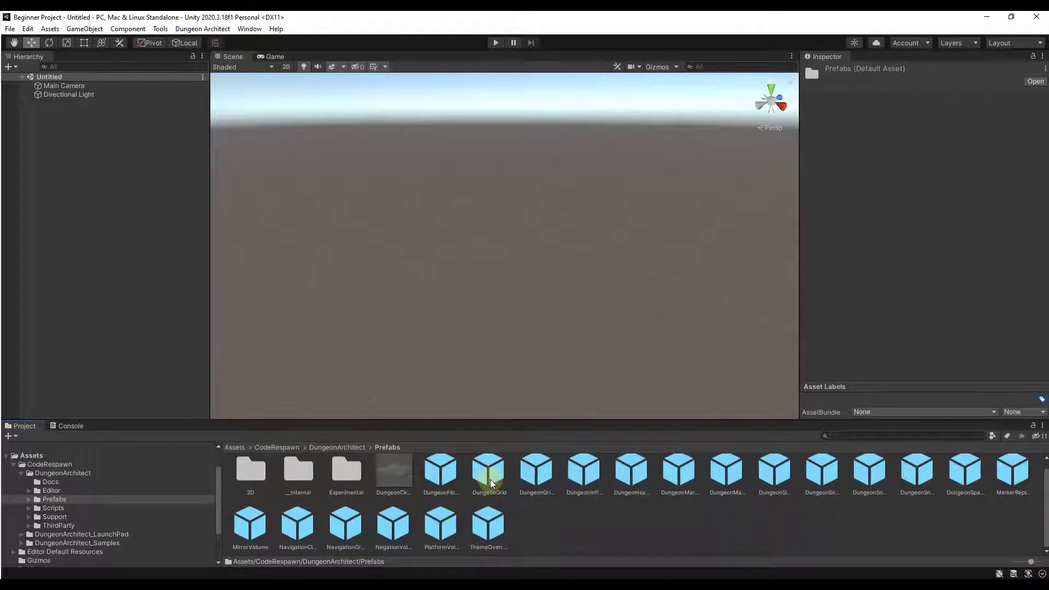
pyautogui.moveTo(491, 483); pyautogui.dragTo(93, 120)
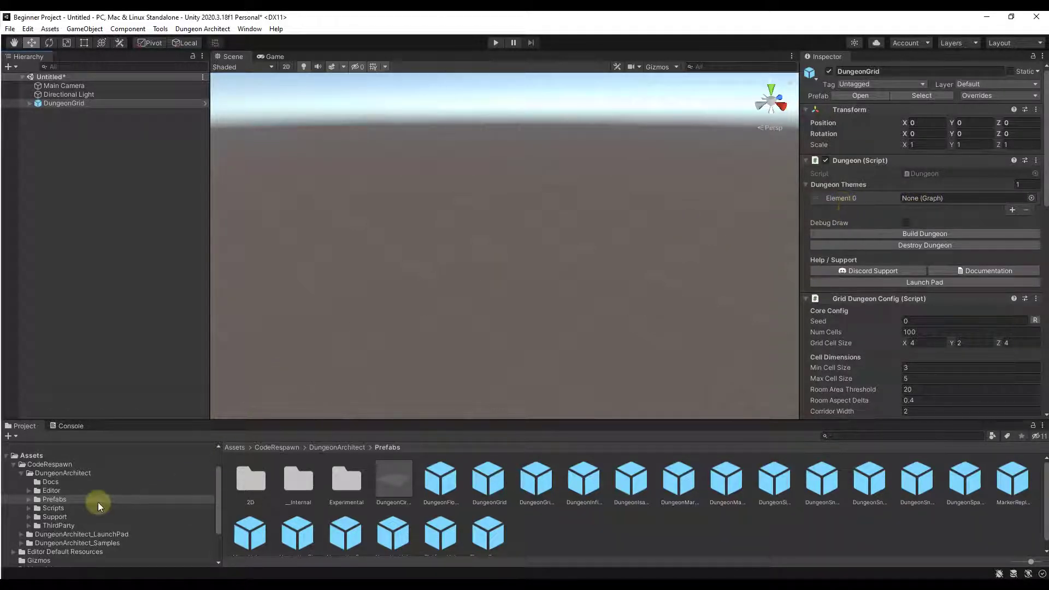
# - Look through the Candy, OutdoorCliffs and SimpleShapes theme folders in DungeonArchitect_Samples
pyautogui.click(21, 473)
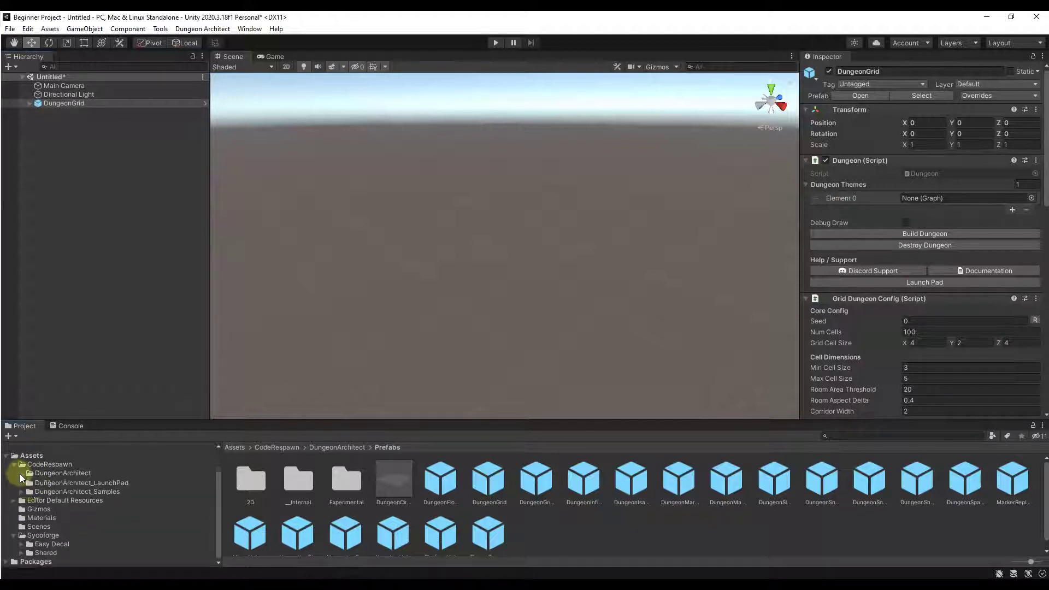
pyautogui.doubleClick(55, 493)
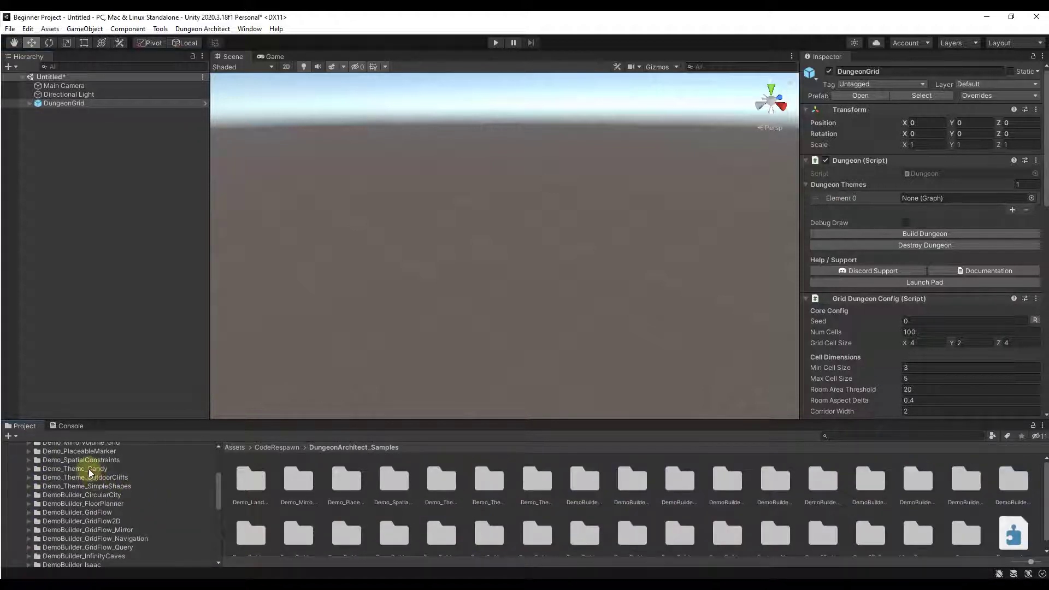
pyautogui.click(89, 469)
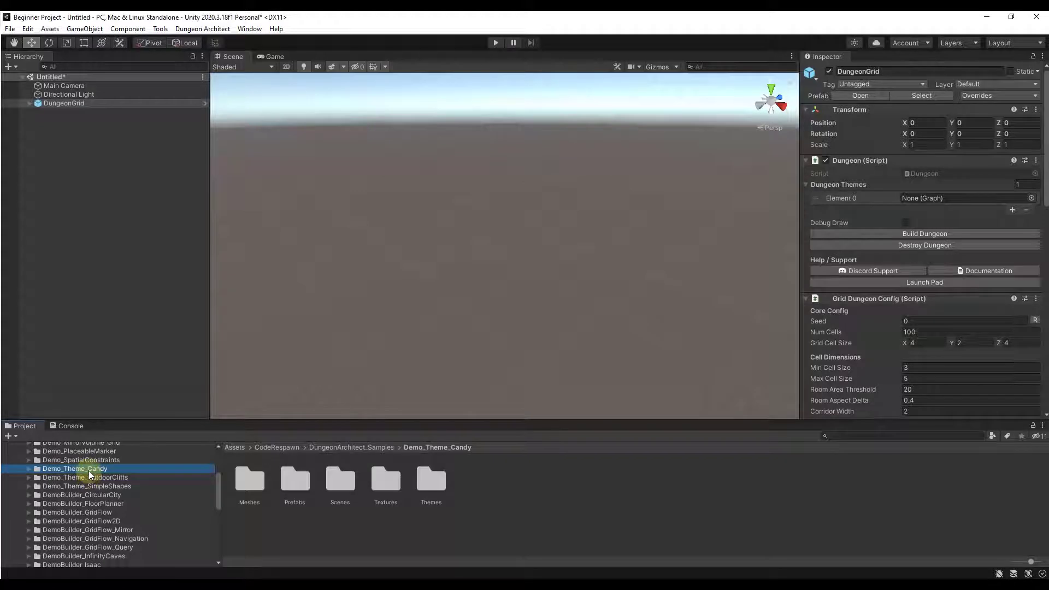
pyautogui.click(92, 478)
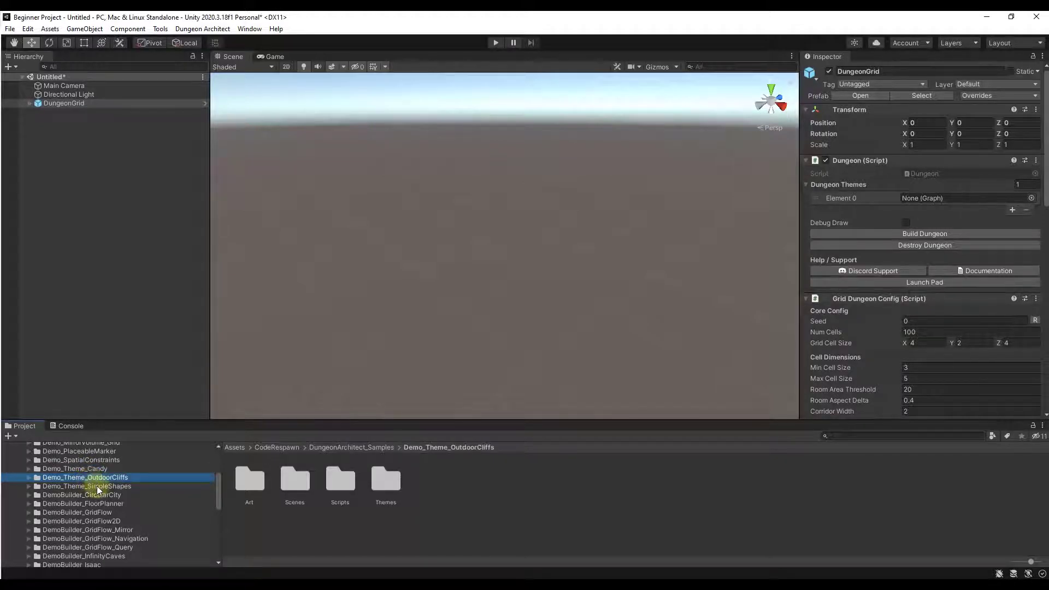
pyautogui.click(104, 486)
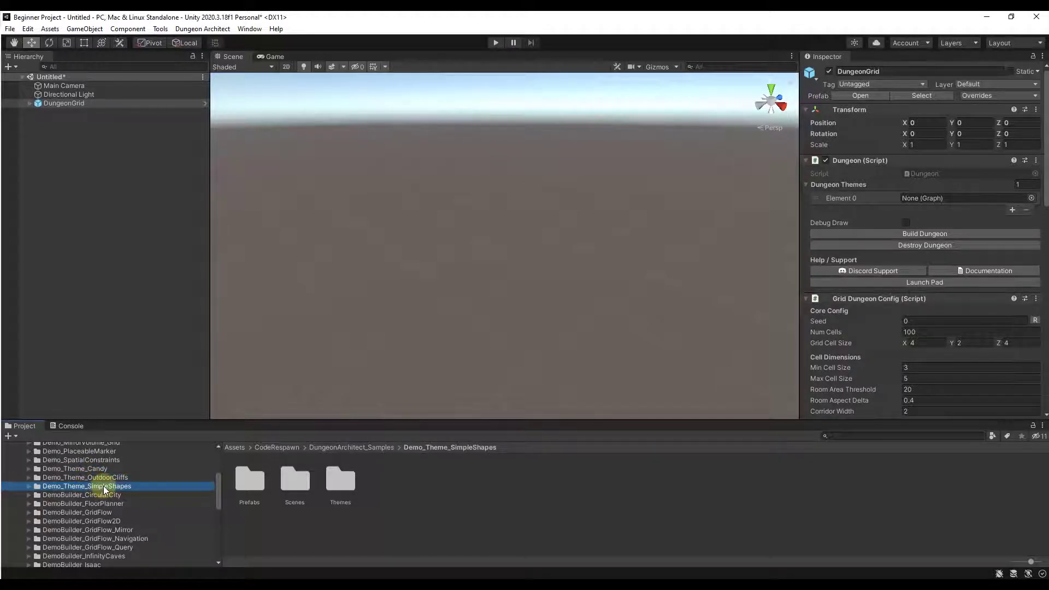
# - Assign CandyDungeonTheme from the Demo_Theme_Candy Themes folder to Element 0 of DungeonGrid's Dungeon Themes
pyautogui.click(98, 470)
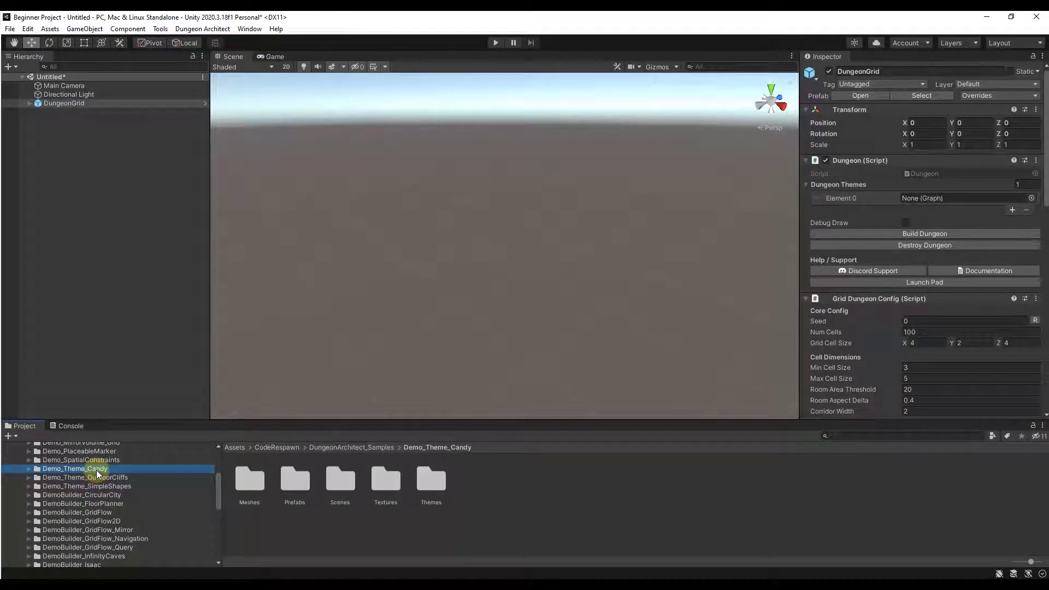
pyautogui.click(29, 469)
pyautogui.click(55, 512)
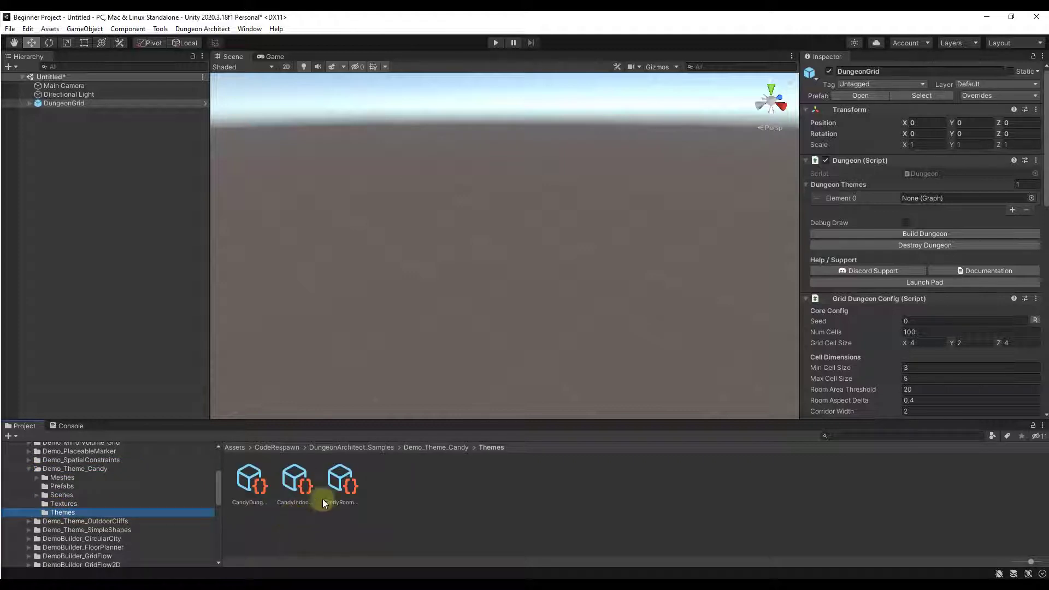
pyautogui.moveTo(1031, 562); pyautogui.dragTo(1036, 561)
pyautogui.click(249, 486)
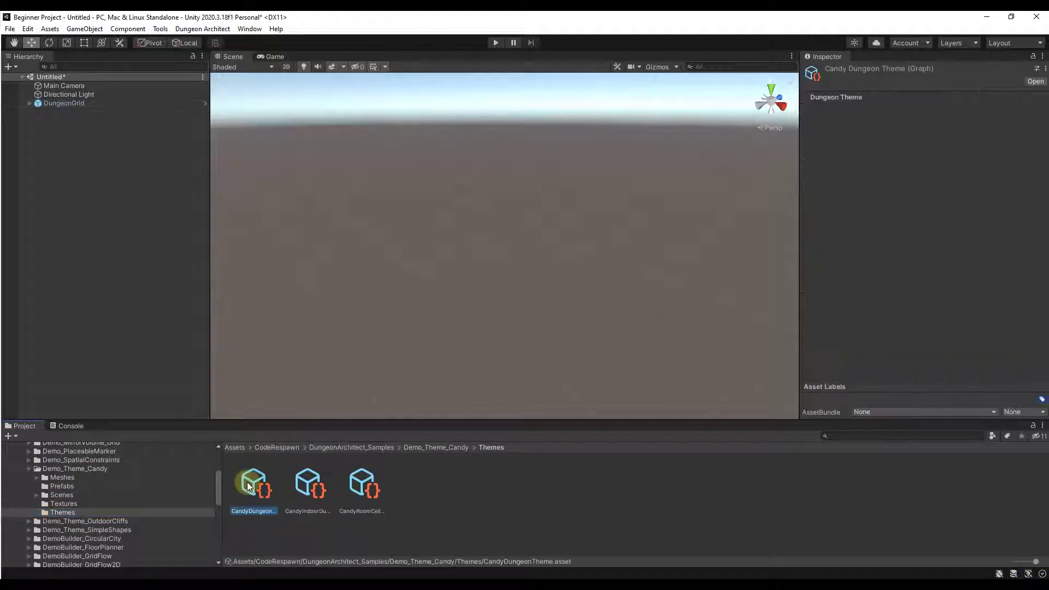
pyautogui.click(55, 104)
pyautogui.moveTo(256, 492); pyautogui.dragTo(933, 199)
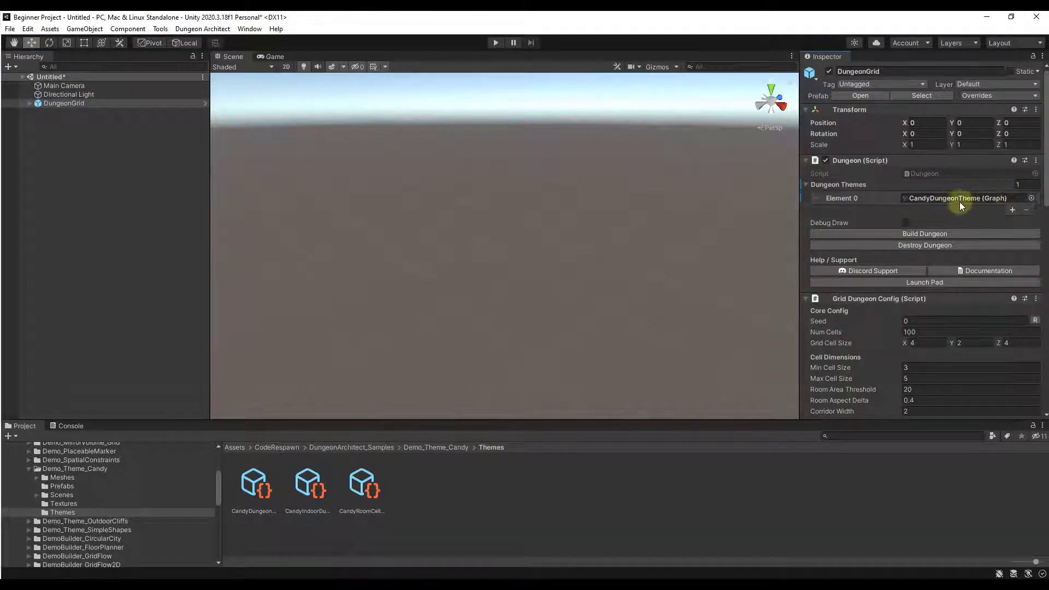
# - Build the dungeon with the candy theme and inspect the generated rooms in the scene
pyautogui.click(925, 234)
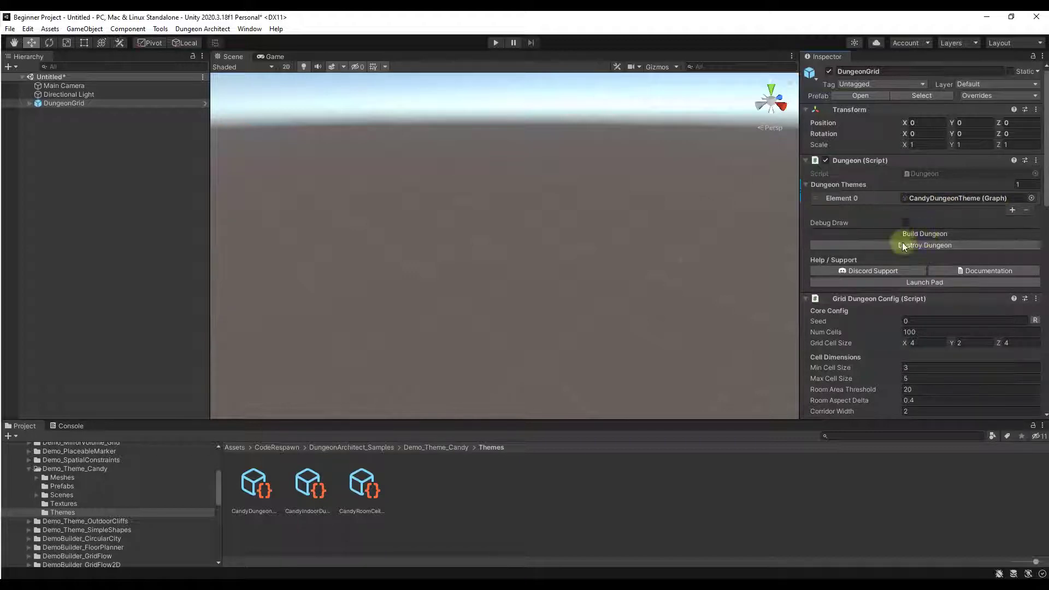
pyautogui.moveTo(639, 241); pyautogui.dragTo(517, 253, button='right')
pyautogui.moveTo(535, 261); pyautogui.dragTo(594, 308, button='right')
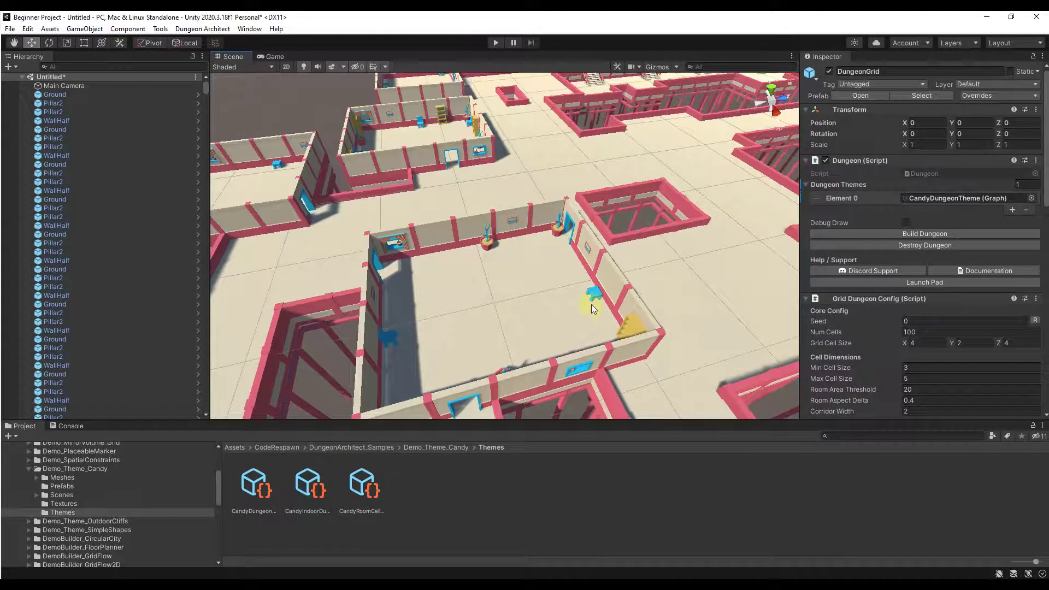
pyautogui.moveTo(531, 277); pyautogui.dragTo(654, 251, button='right')
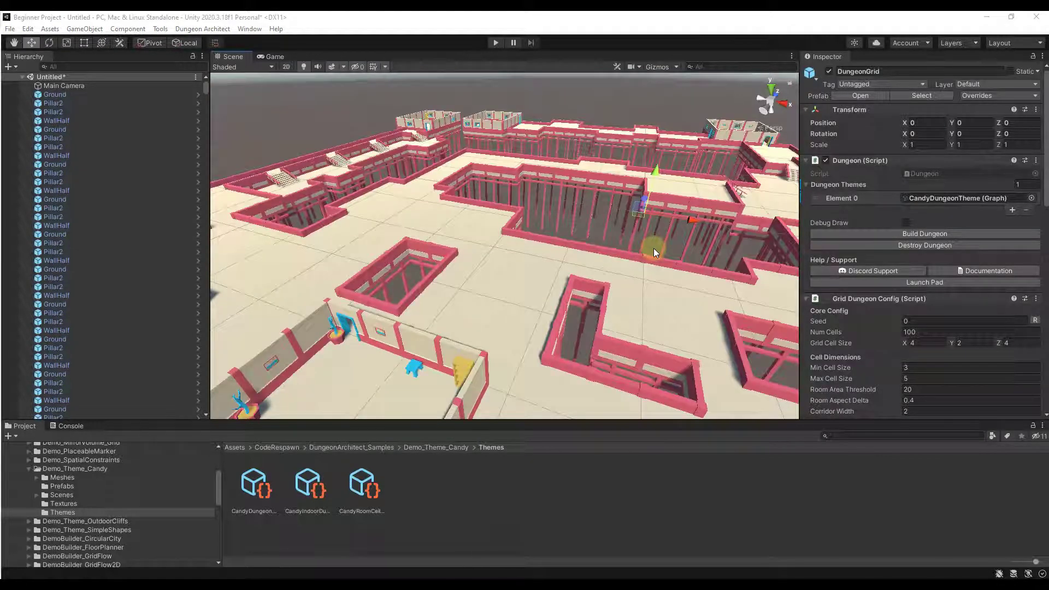
pyautogui.moveTo(425, 252); pyautogui.dragTo(378, 252, button='right')
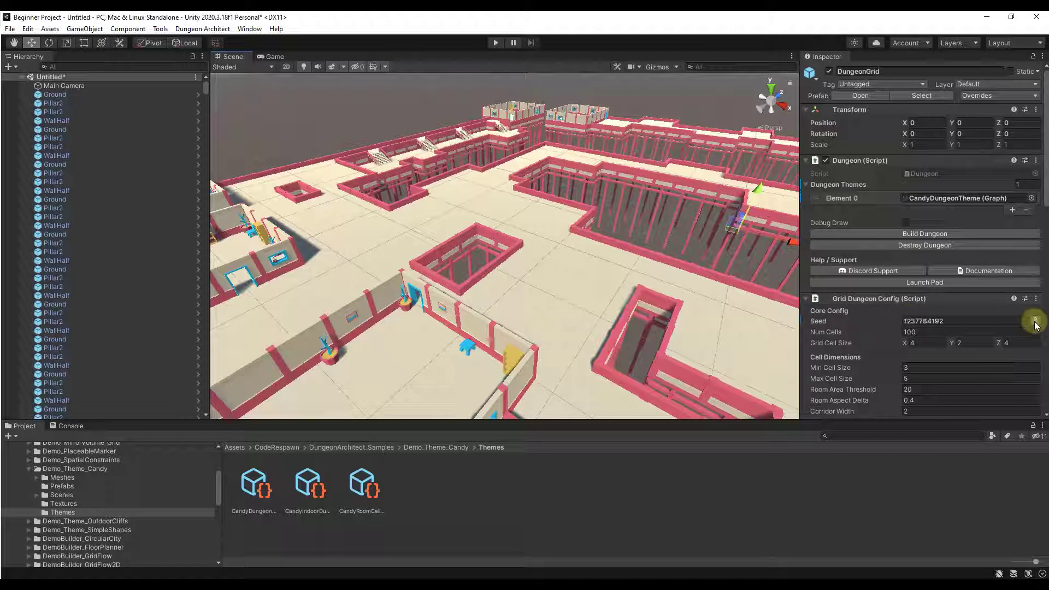
# - Randomize the dungeon seed and rebuild the dungeon twice, inspecting each new layout in the scene
pyautogui.click(932, 233)
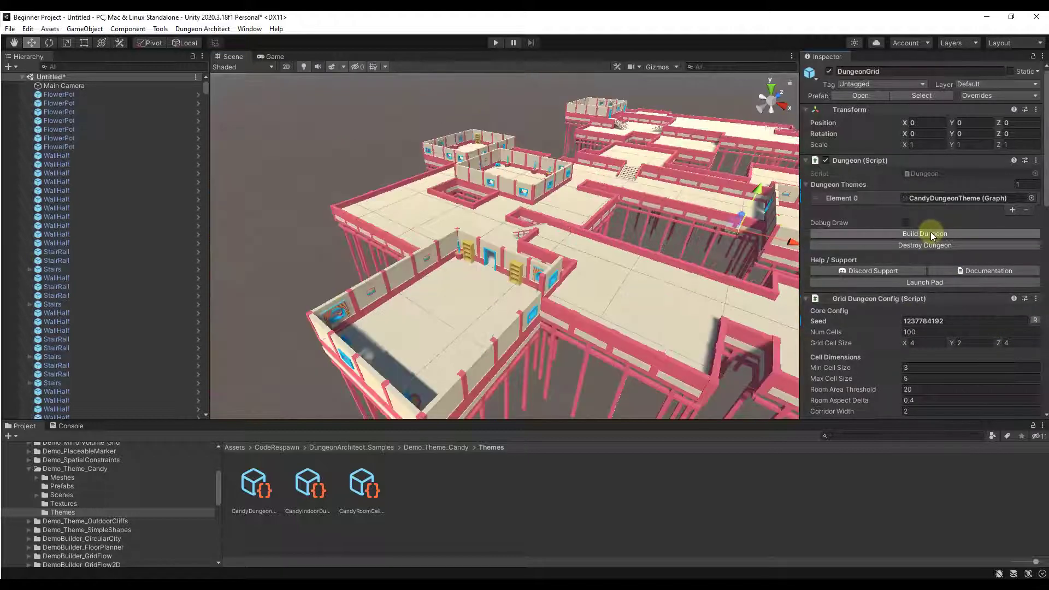
pyautogui.keyDown('alt'); pyautogui.moveTo(420, 239); pyautogui.dragTo(604, 246); pyautogui.keyUp('alt')
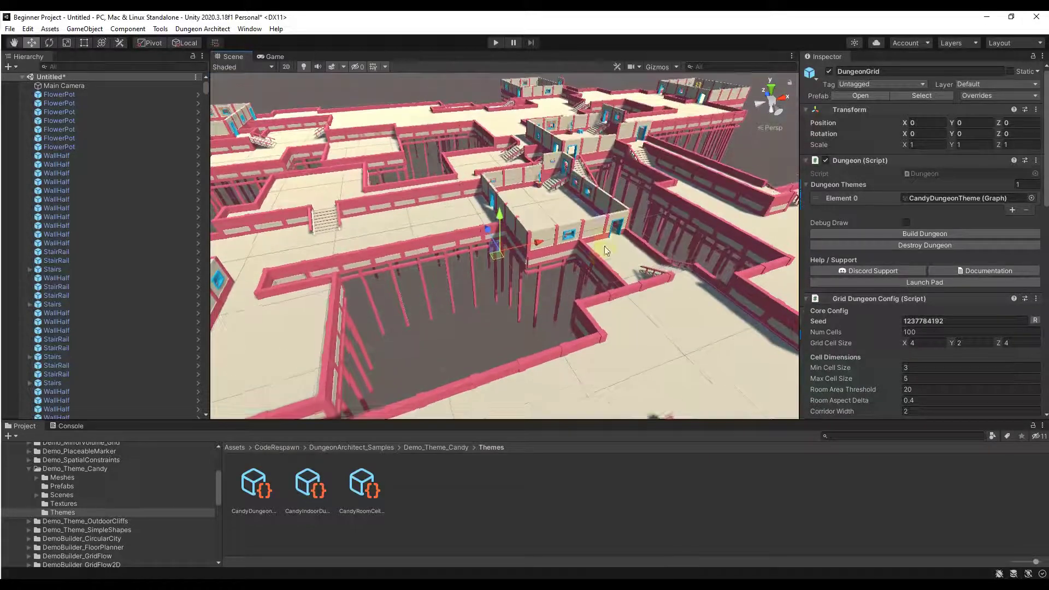
pyautogui.click(1035, 321)
pyautogui.click(930, 233)
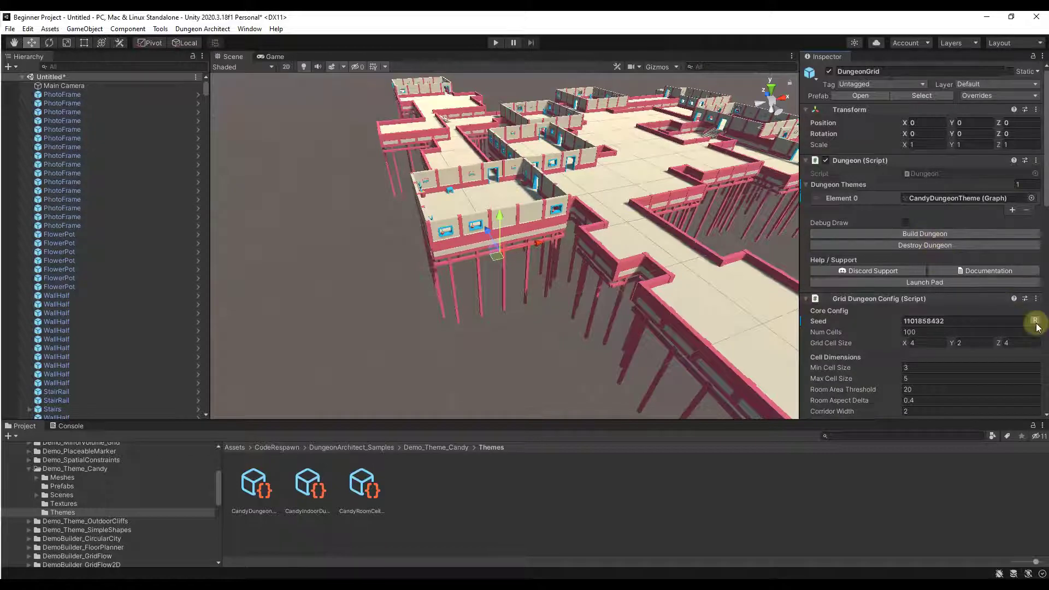
pyautogui.click(928, 232)
pyautogui.moveTo(517, 221); pyautogui.dragTo(703, 295, button='right')
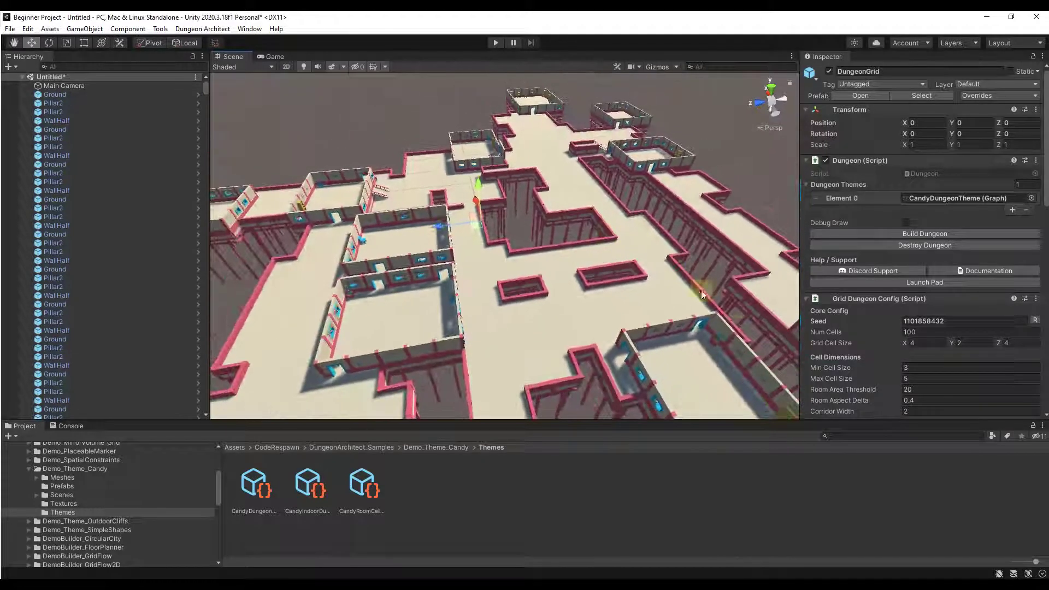
pyautogui.moveTo(649, 243); pyautogui.dragTo(680, 244, button='right')
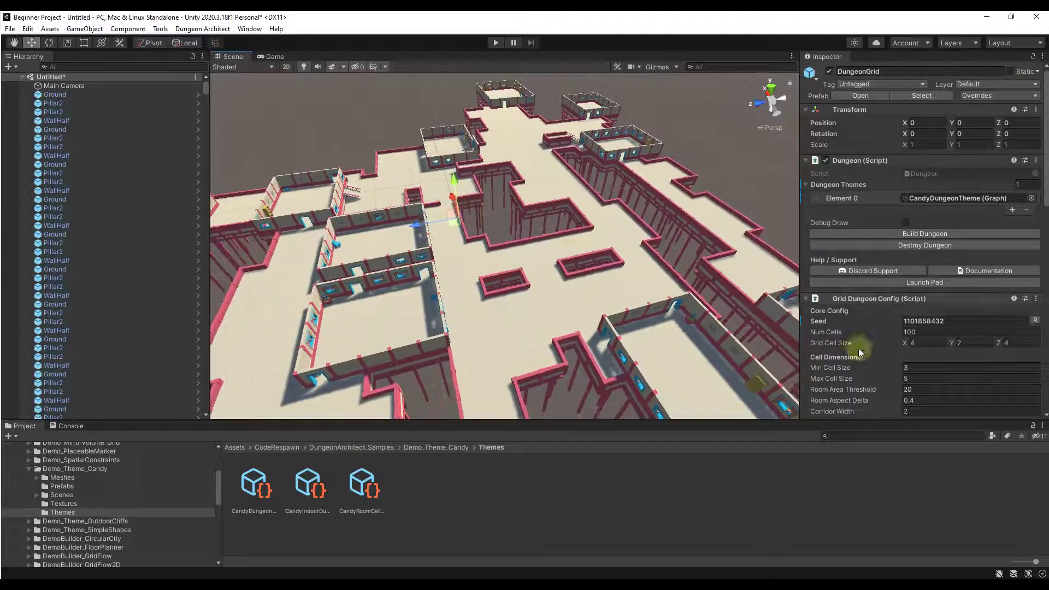
# - Set the grid dungeon's Num Cells to 150, rebuild the dungeon, and inspect the whole layout in the scene
pyautogui.click(920, 334)
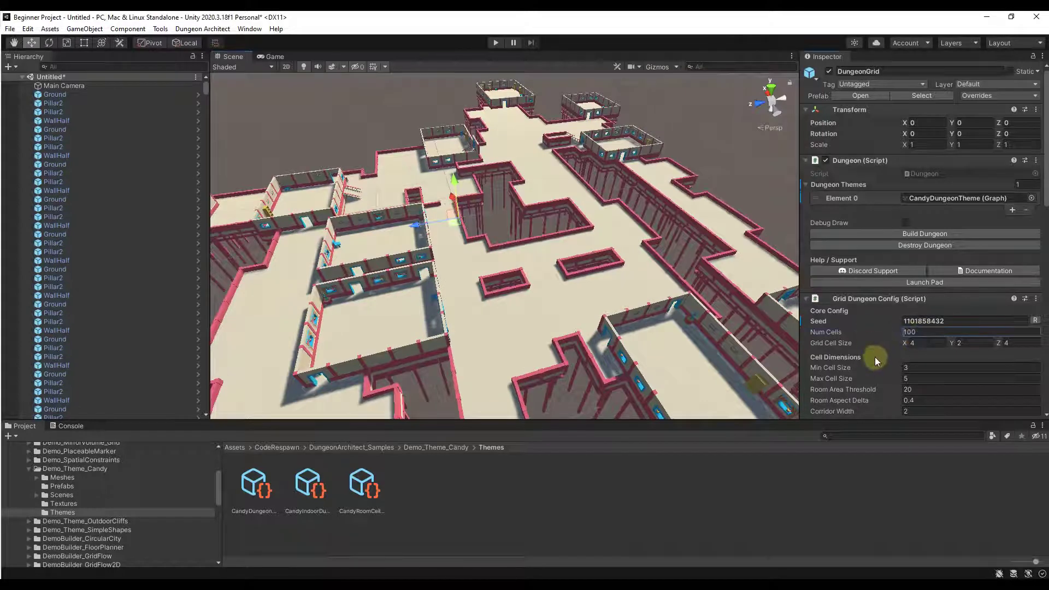
pyautogui.moveTo(937, 339); pyautogui.dragTo(899, 335)
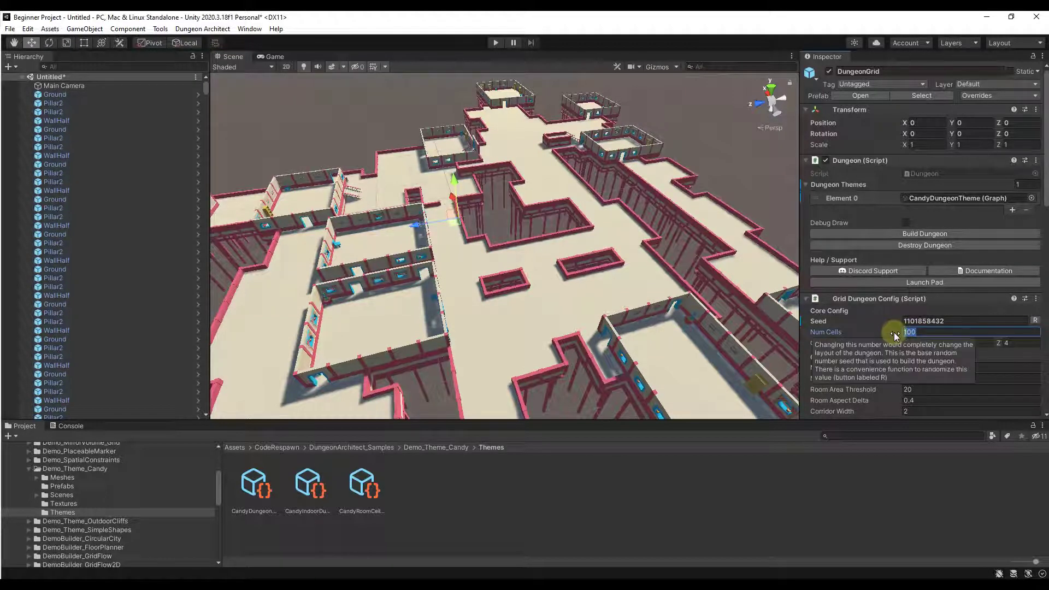
pyautogui.write('150')
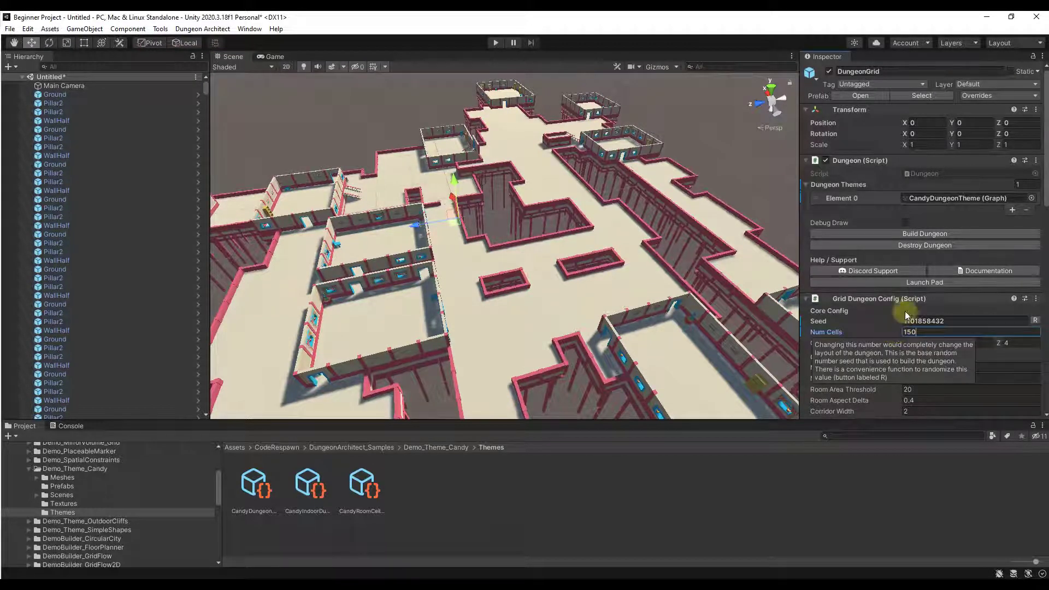
pyautogui.click(905, 235)
pyautogui.moveTo(471, 186); pyautogui.dragTo(549, 286, button='right')
pyautogui.scroll(-10, 547, 281)
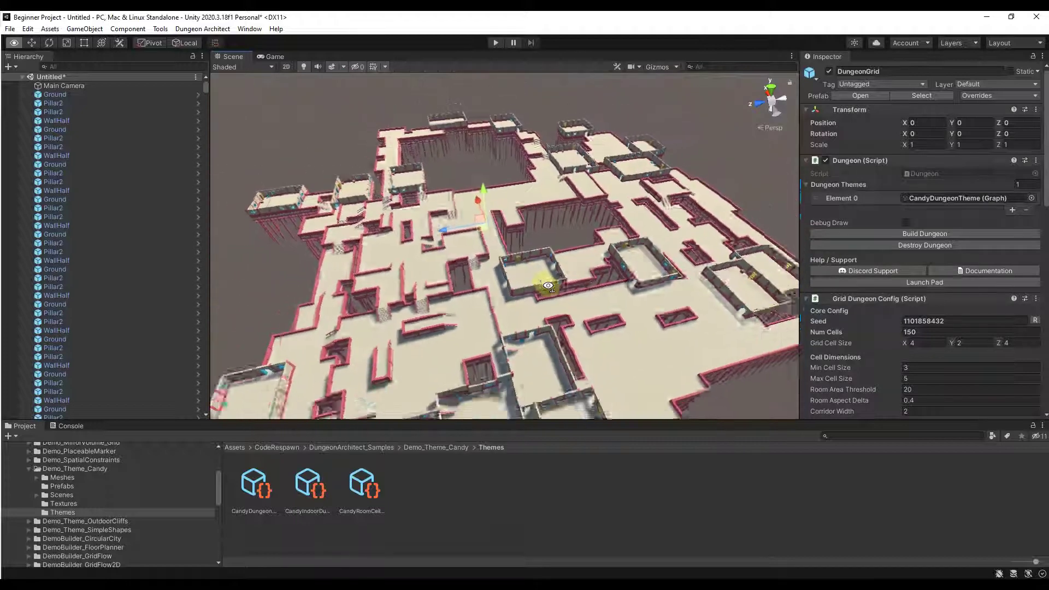
# - Set Num Cells to 200, rebuild the dungeon, and inspect the new layout up close in the scene
pyautogui.click(923, 332)
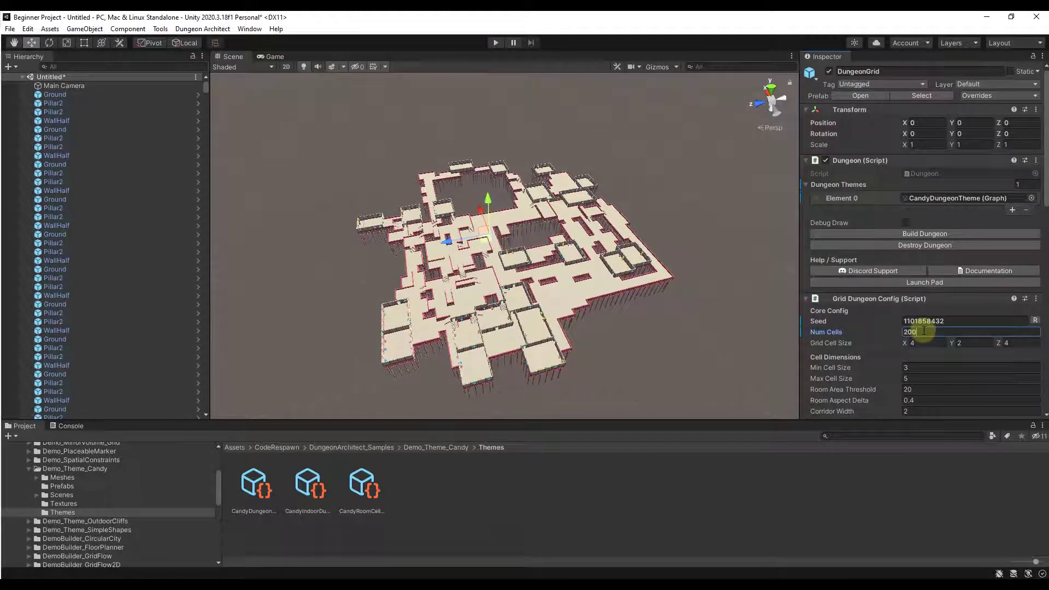
pyautogui.write('200')
pyautogui.click(897, 234)
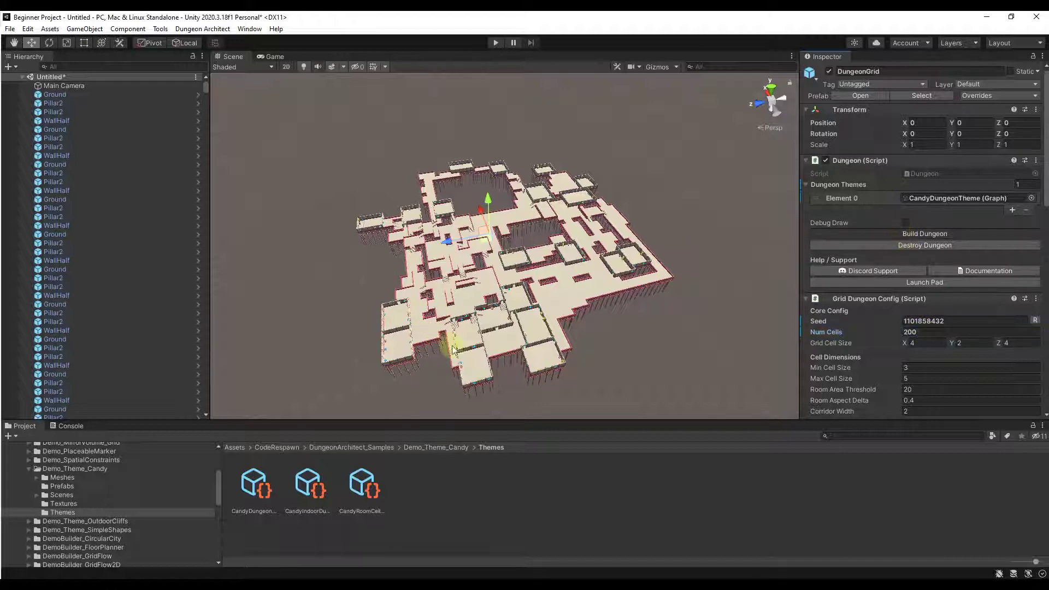
pyautogui.moveTo(512, 275); pyautogui.dragTo(534, 293, button='right')
pyautogui.press('w')
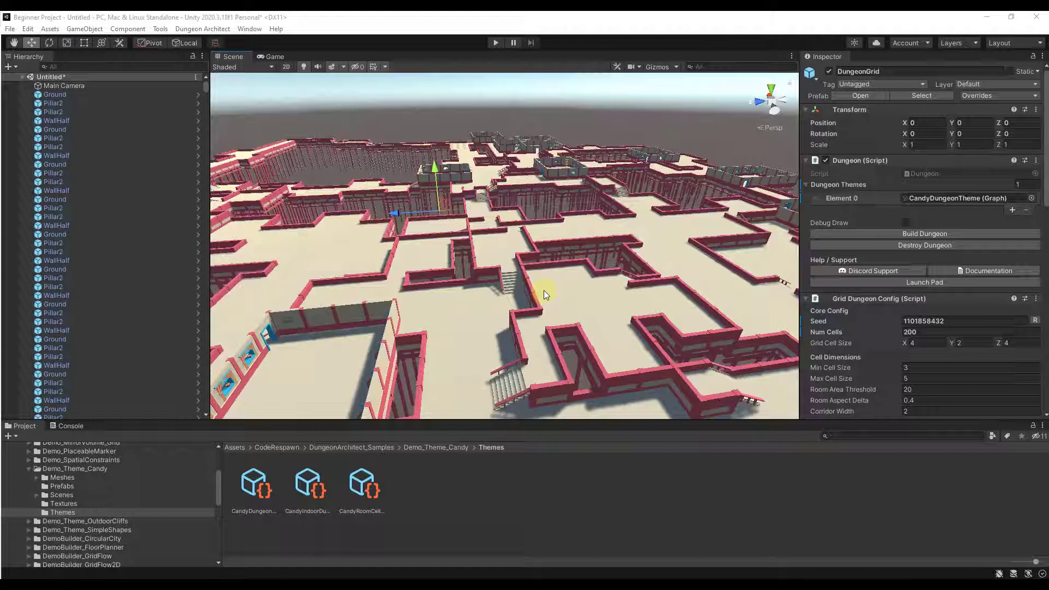
# - Destroy the generated dungeon to clear its loose pieces from the scene hierarchy
pyautogui.click(923, 246)
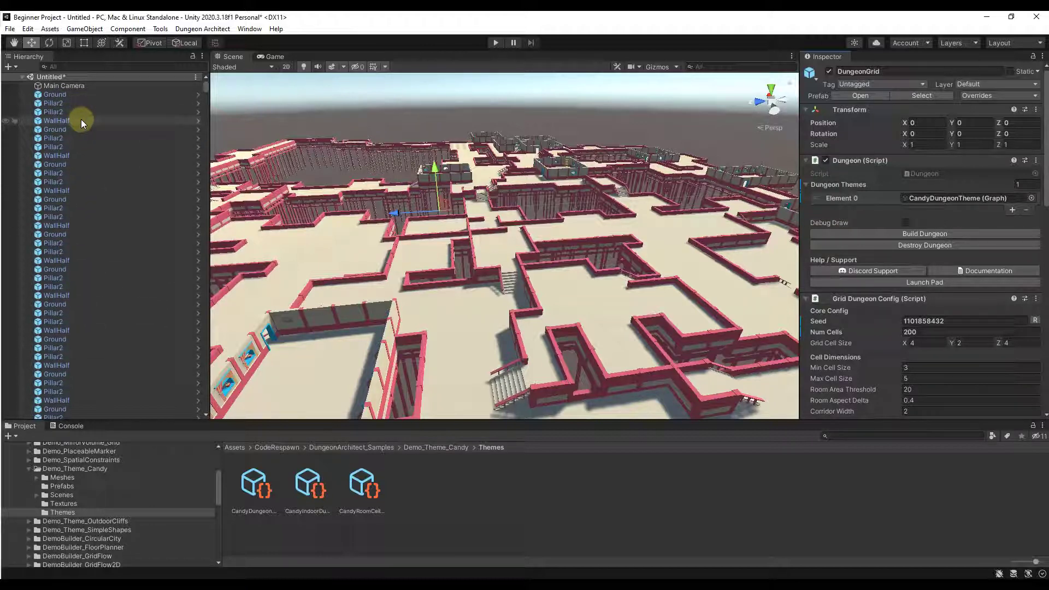
pyautogui.click(938, 246)
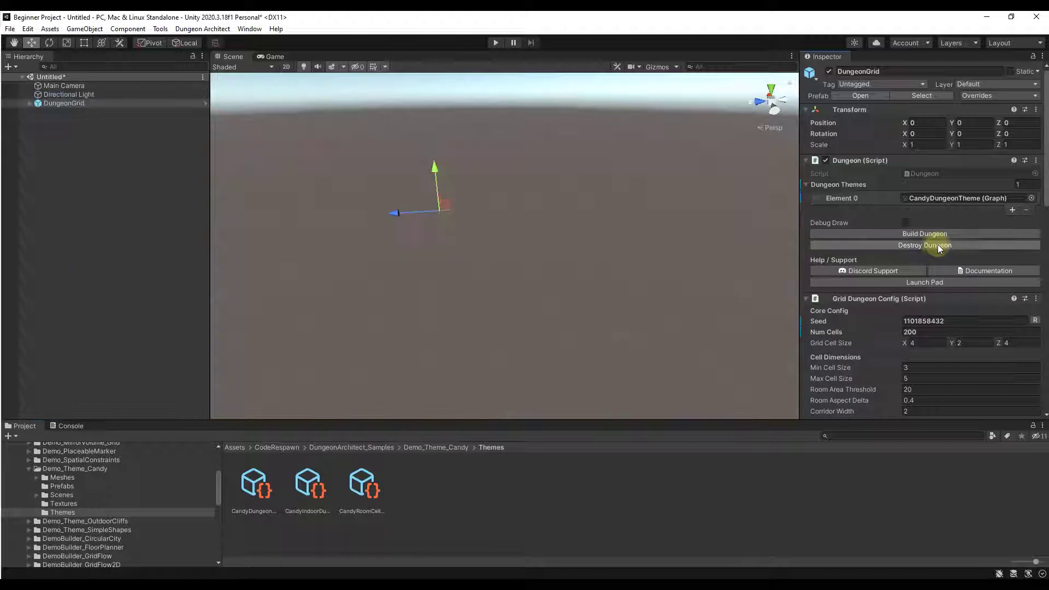
# - Create an empty game object named Dungeon and reset its Transform to the origin
pyautogui.rightClick(65, 131)
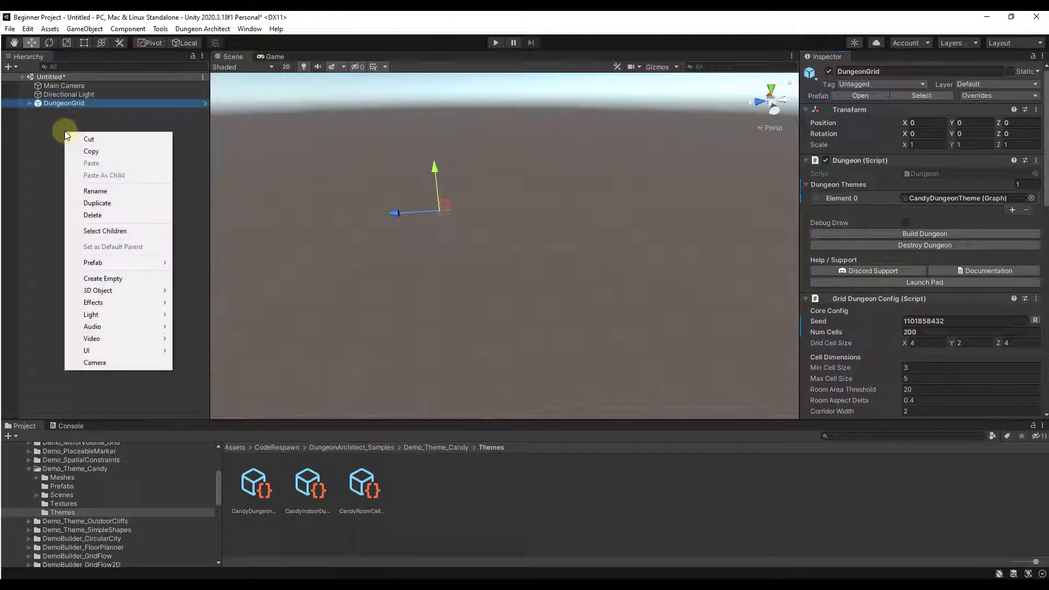
pyautogui.click(109, 278)
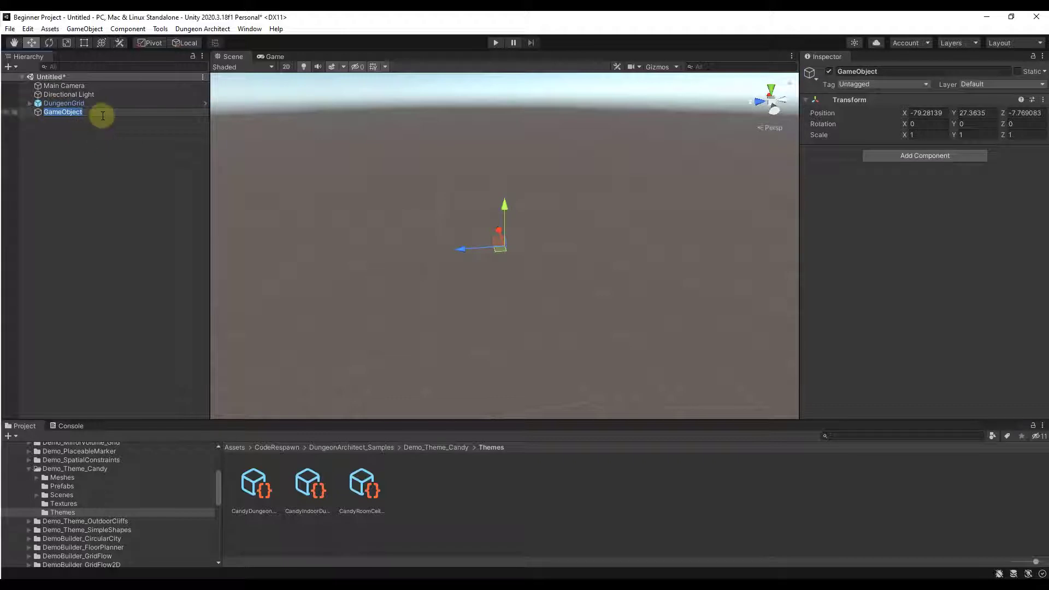
pyautogui.write('Dungeon')
pyautogui.press('Return')
pyautogui.click(1043, 99)
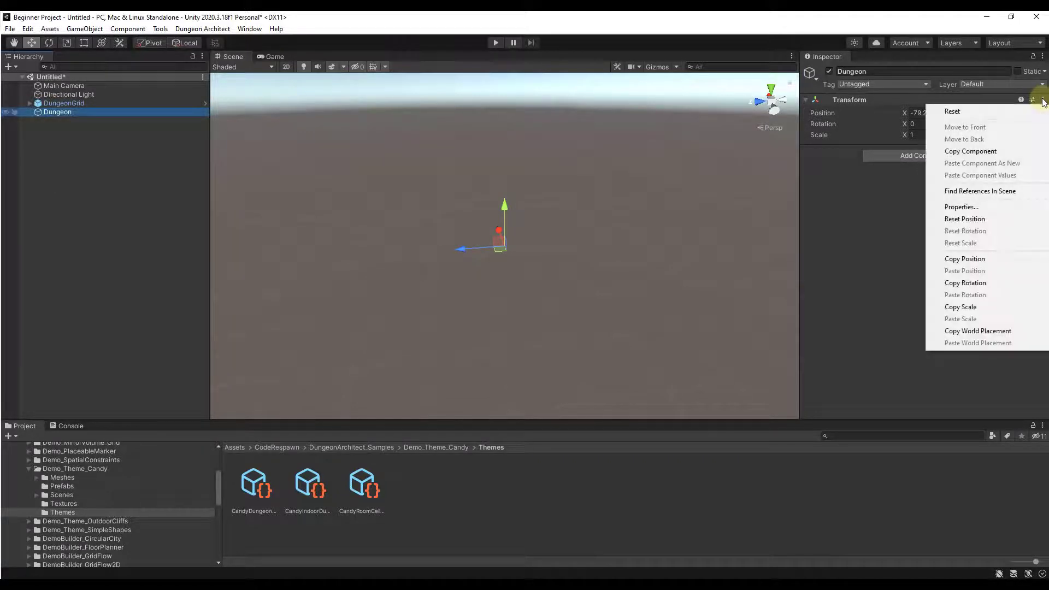
pyautogui.click(953, 111)
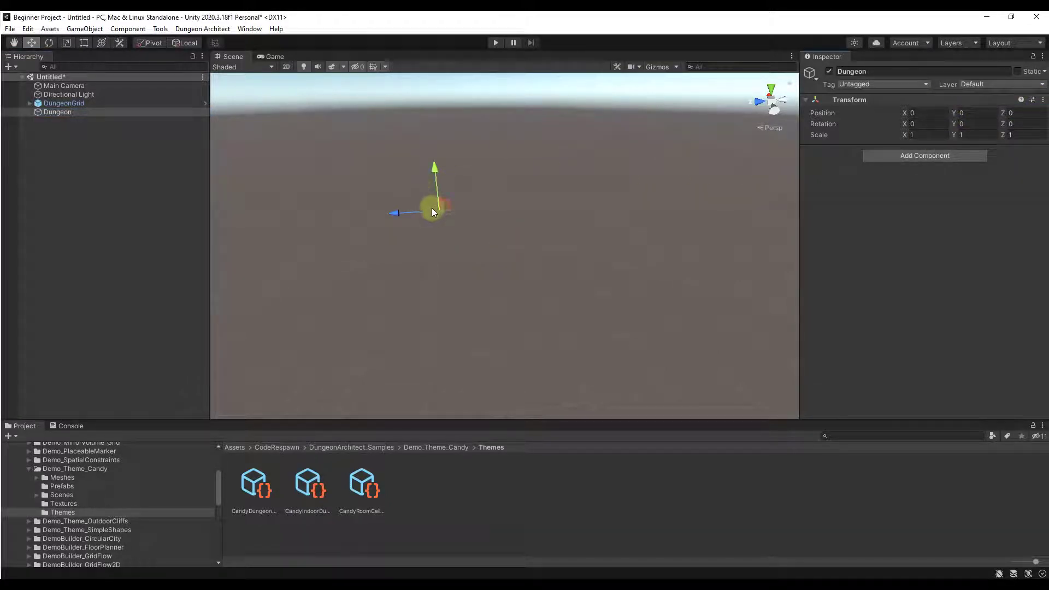
pyautogui.keyDown('alt'); pyautogui.moveTo(497, 208); pyautogui.dragTo(519, 203); pyautogui.keyUp('alt')
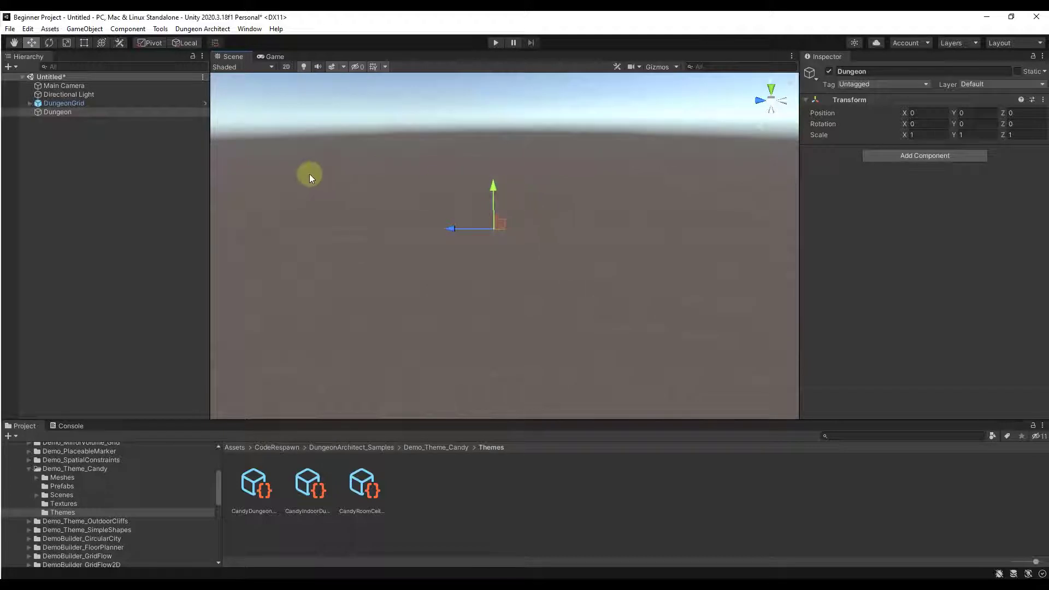
# - Assign the Dungeon object as Item Parent in DungeonGrid's Pooled Dungeon Scene Provider component
pyautogui.click(52, 102)
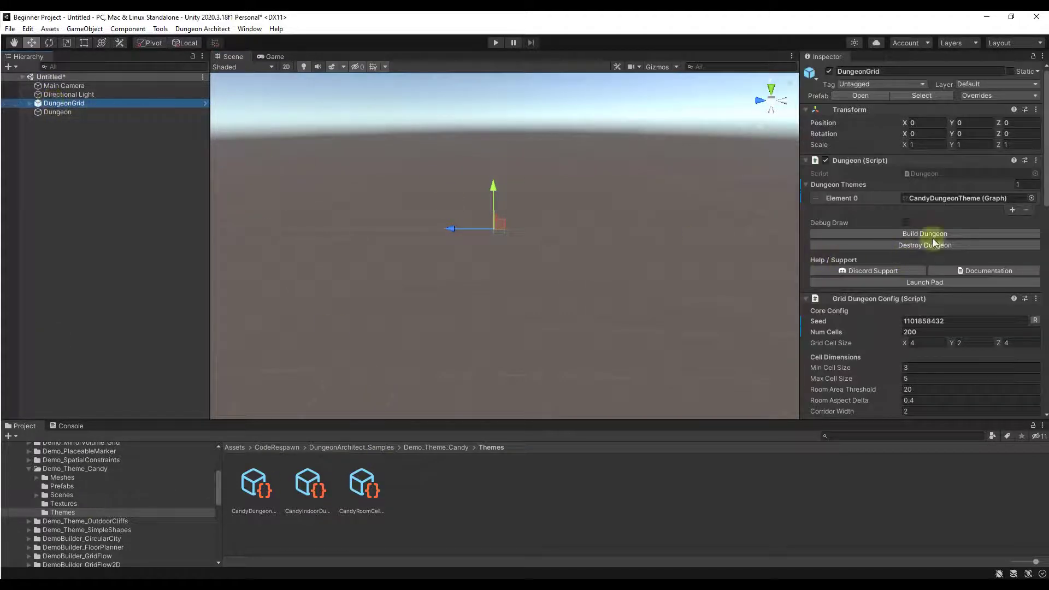
pyautogui.scroll(-10, 937, 205)
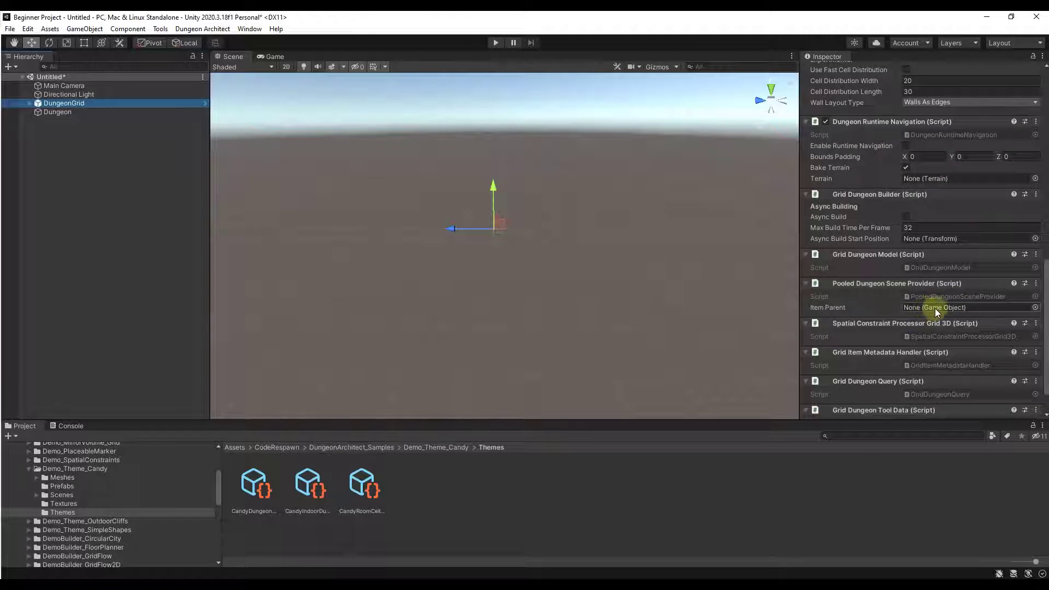
pyautogui.moveTo(48, 112); pyautogui.dragTo(929, 307)
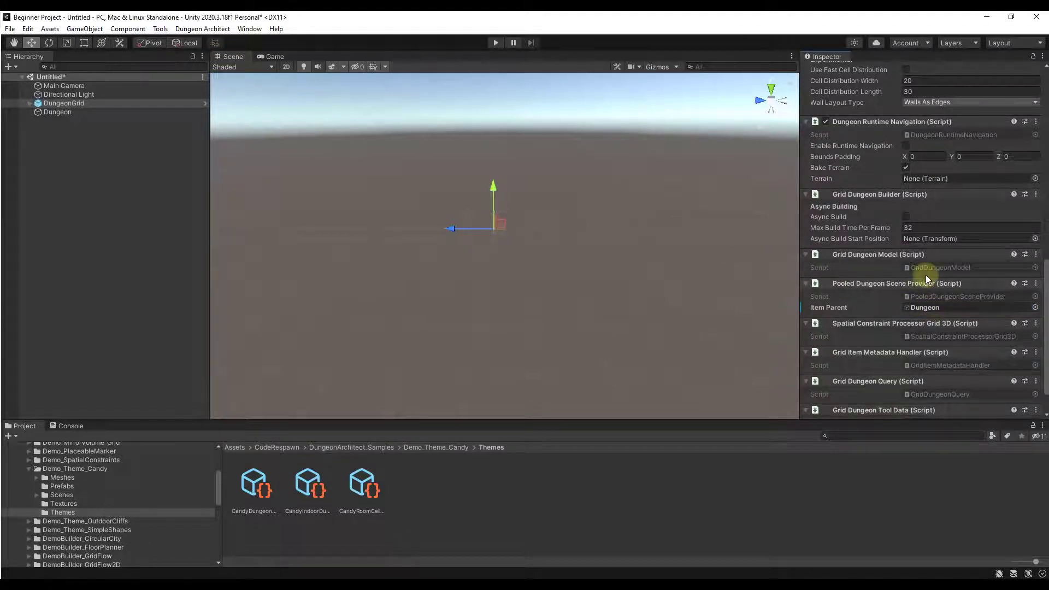
# - Mark the empty Dungeon object as Static
pyautogui.scroll(15, 918, 246)
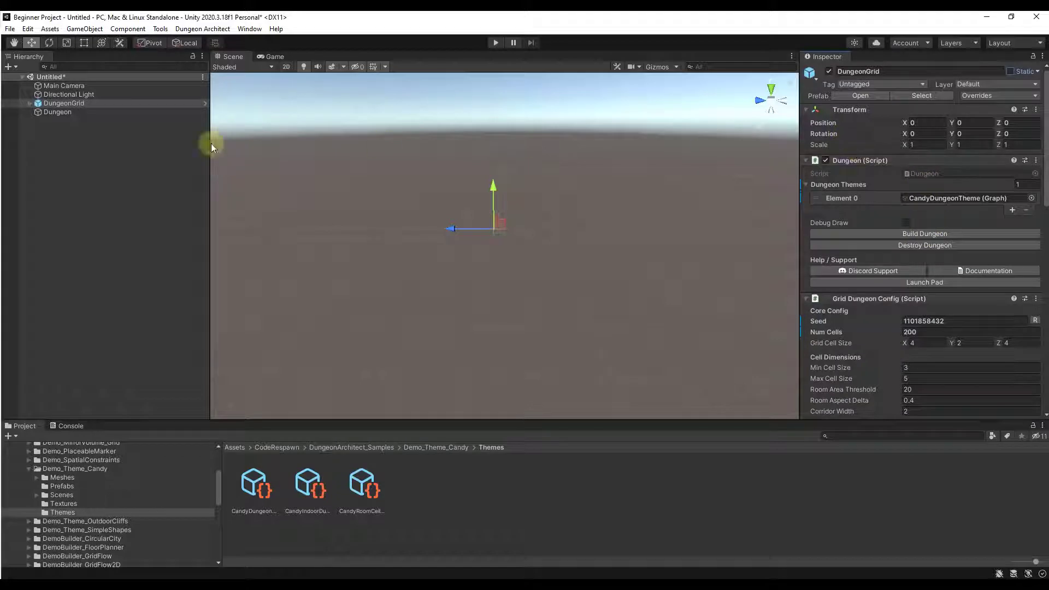
pyautogui.click(56, 113)
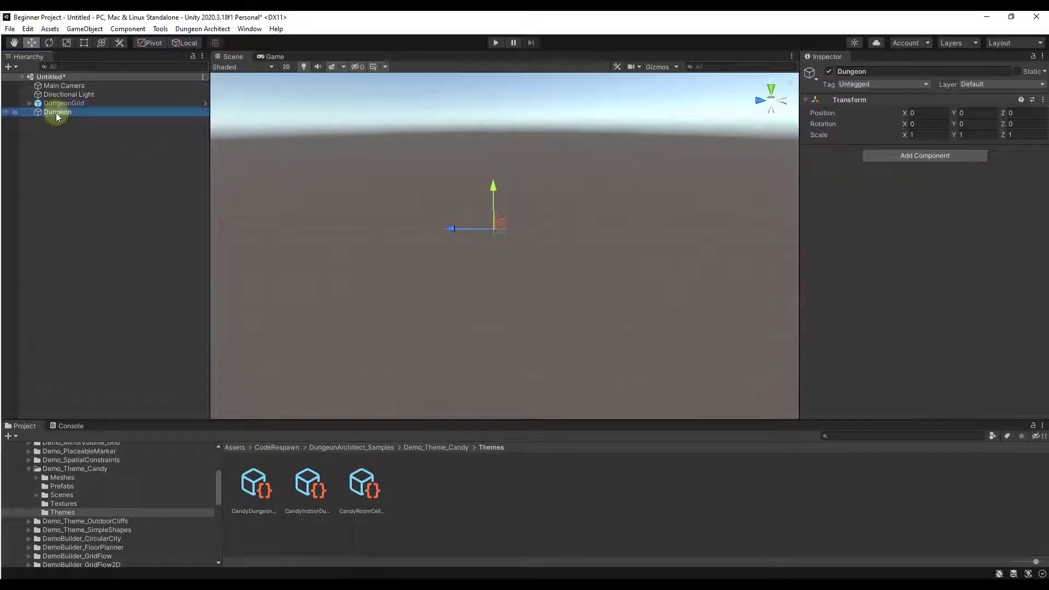
pyautogui.click(1017, 72)
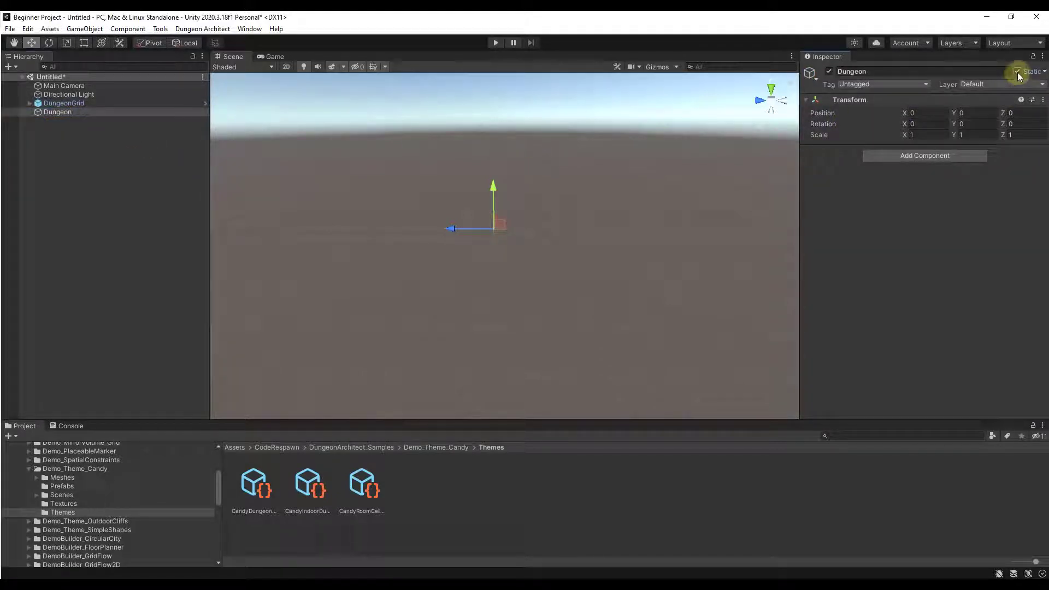
# - Build the dungeon from DungeonGrid and check the generated pieces parented under the Dungeon object in the hierarchy
pyautogui.click(81, 104)
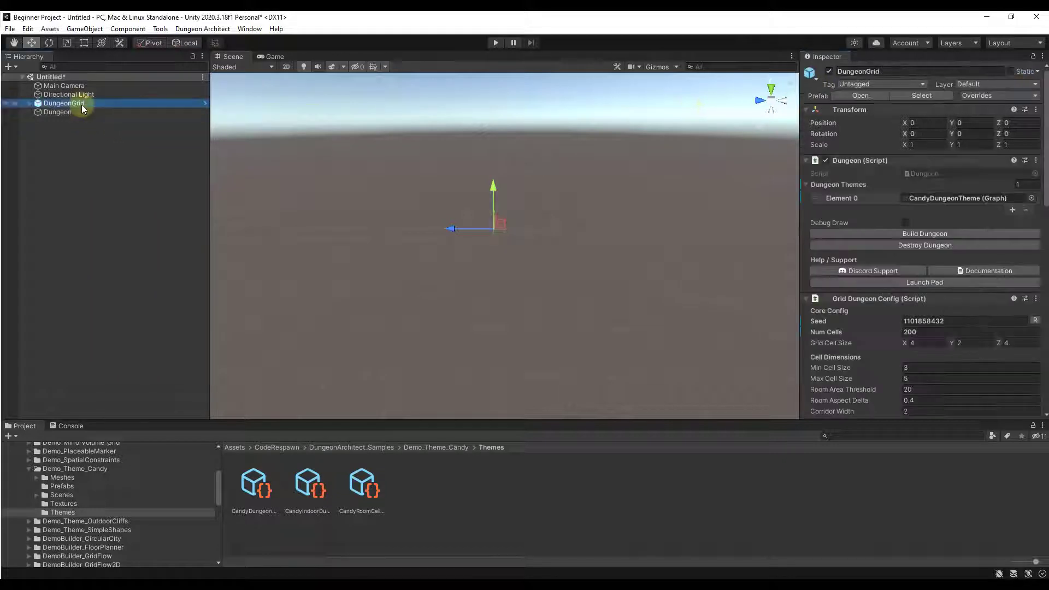
pyautogui.click(929, 235)
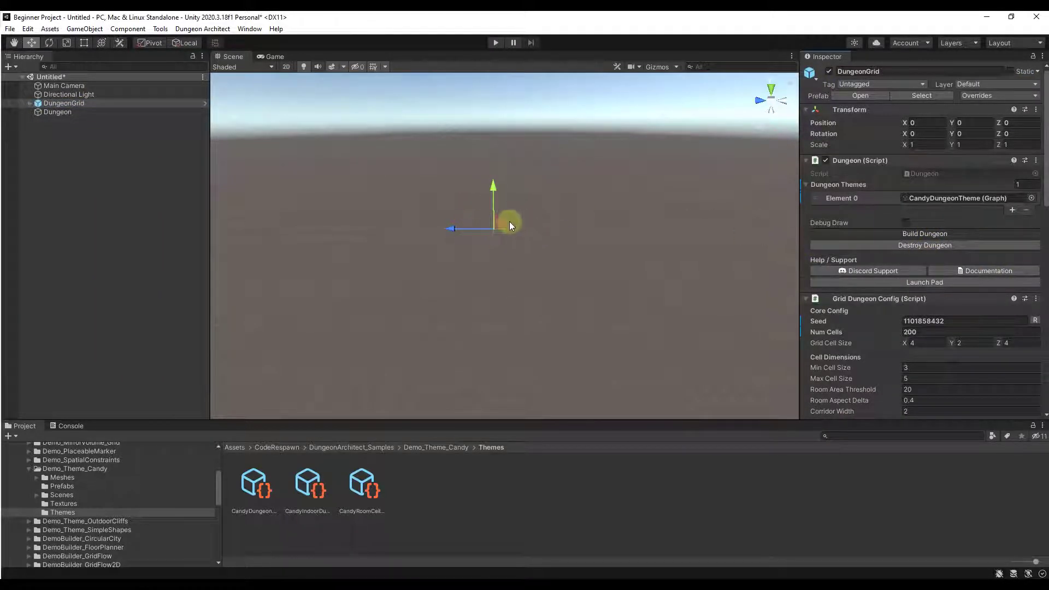
pyautogui.click(30, 112)
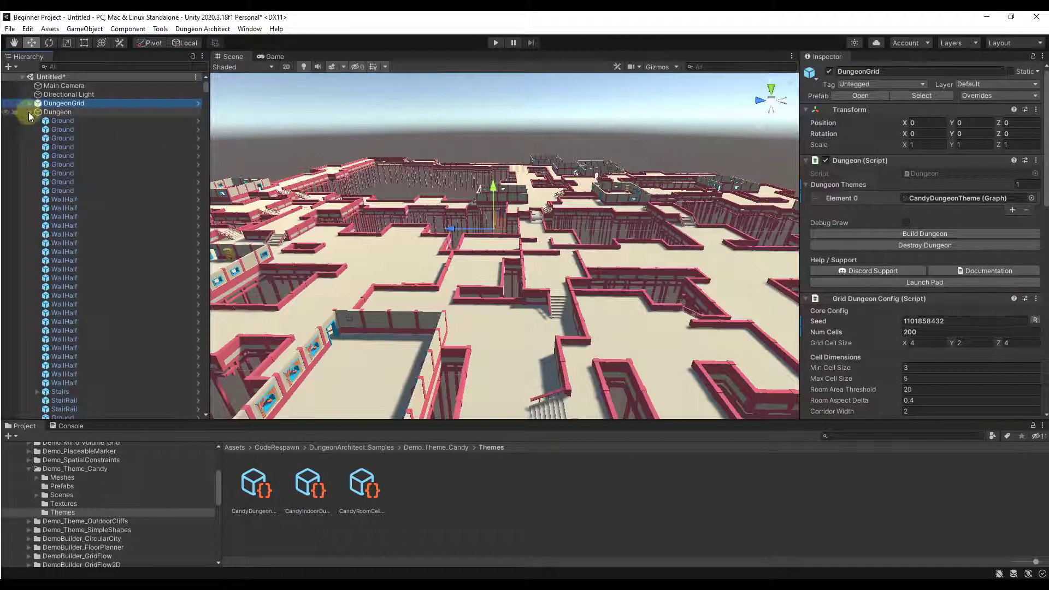
pyautogui.click(30, 112)
pyautogui.click(46, 112)
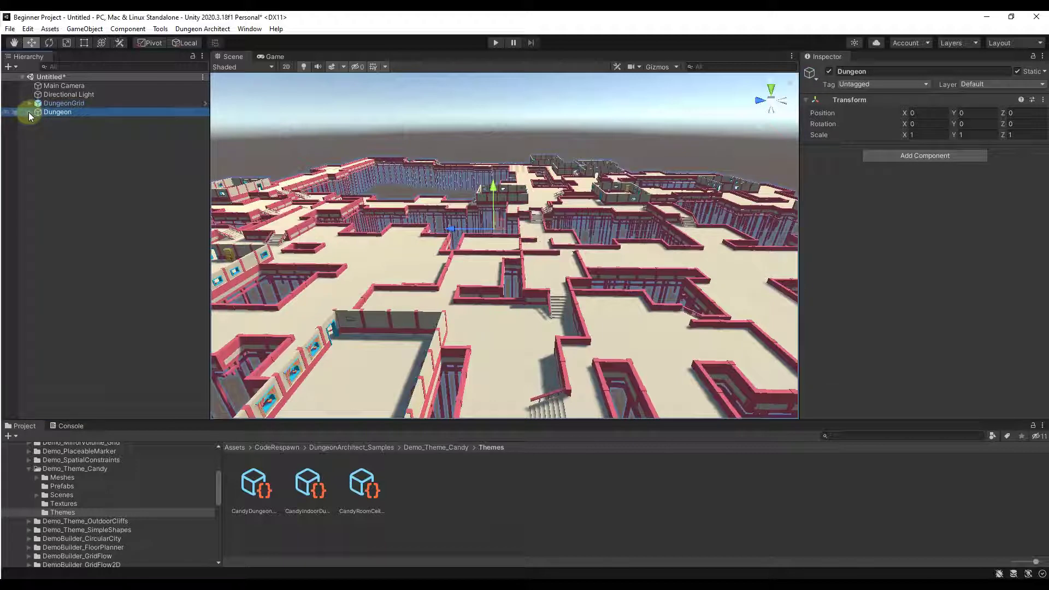
pyautogui.click(29, 112)
pyautogui.click(30, 112)
# - Switch to Chrome and read the Dungeon Architect documentation page Design your first Theme, from creating a theme file through Marker Visualizer
pyautogui.hotkey('alt', 'Tab')
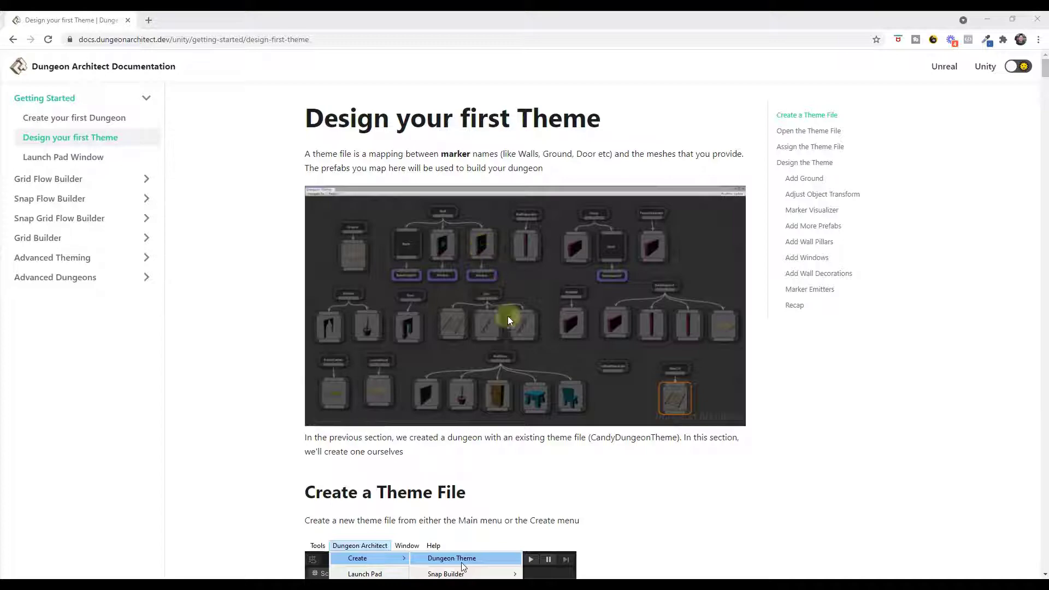
pyautogui.scroll(-12, 798, 328)
pyautogui.scroll(-7, 812, 328)
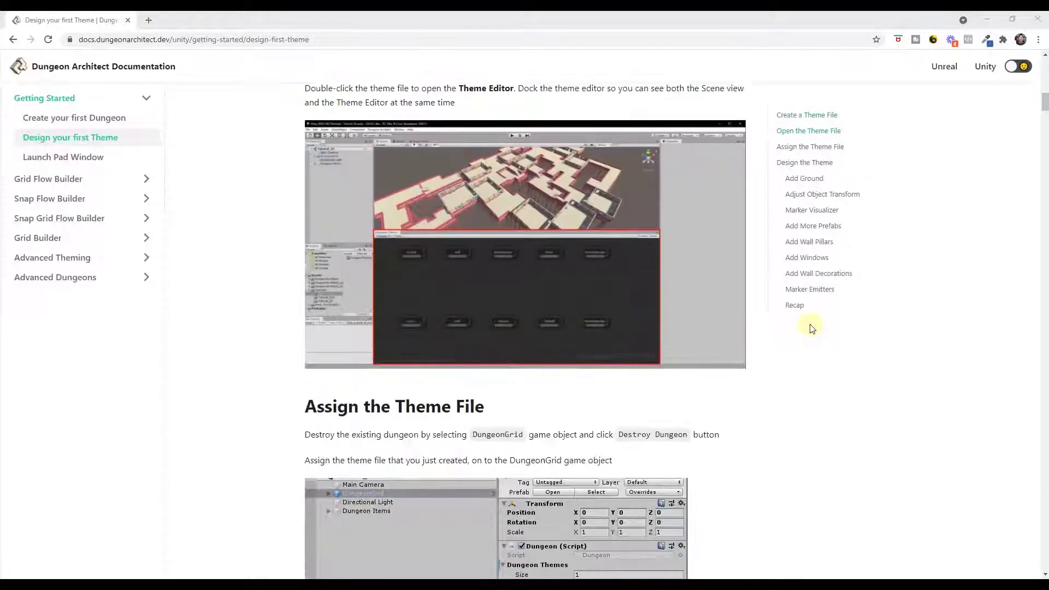
pyautogui.scroll(-13, 811, 335)
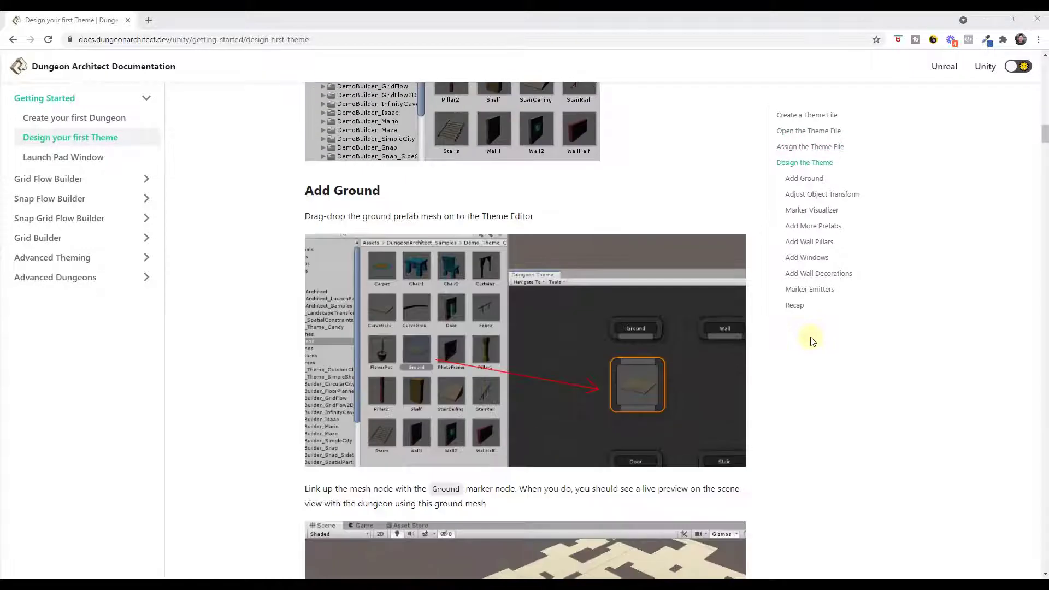
pyautogui.scroll(-6, 813, 338)
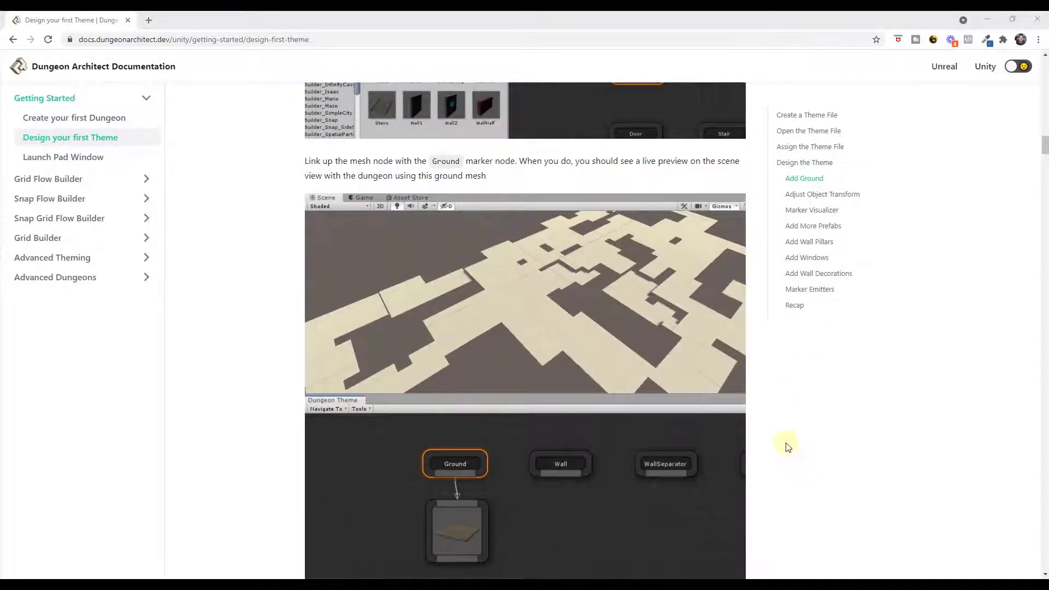
pyautogui.scroll(-13, 782, 438)
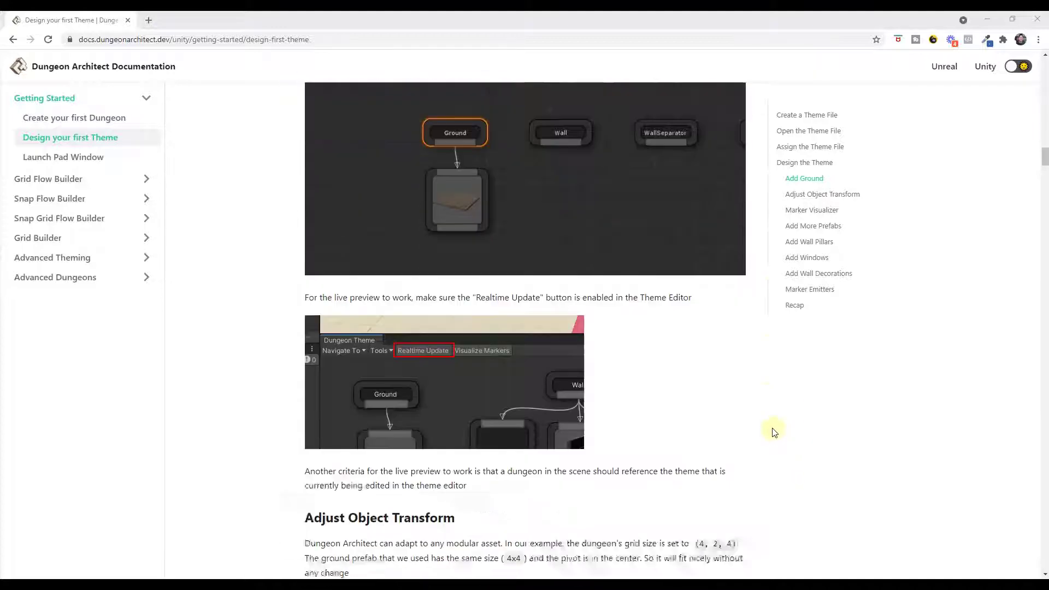
pyautogui.scroll(-5, 769, 414)
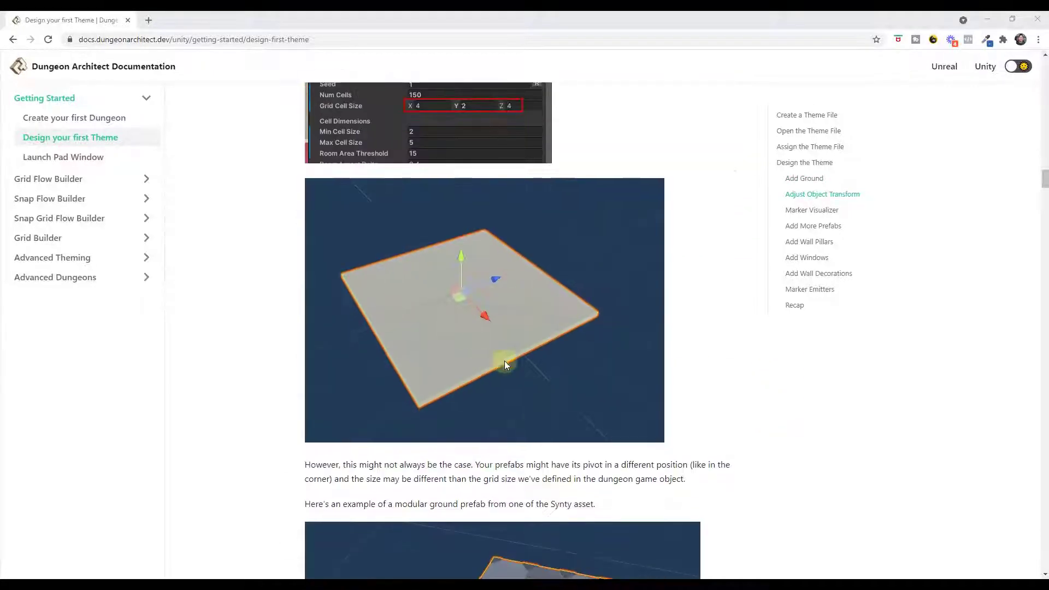
pyautogui.scroll(-6, 556, 350)
pyautogui.scroll(-20, 555, 377)
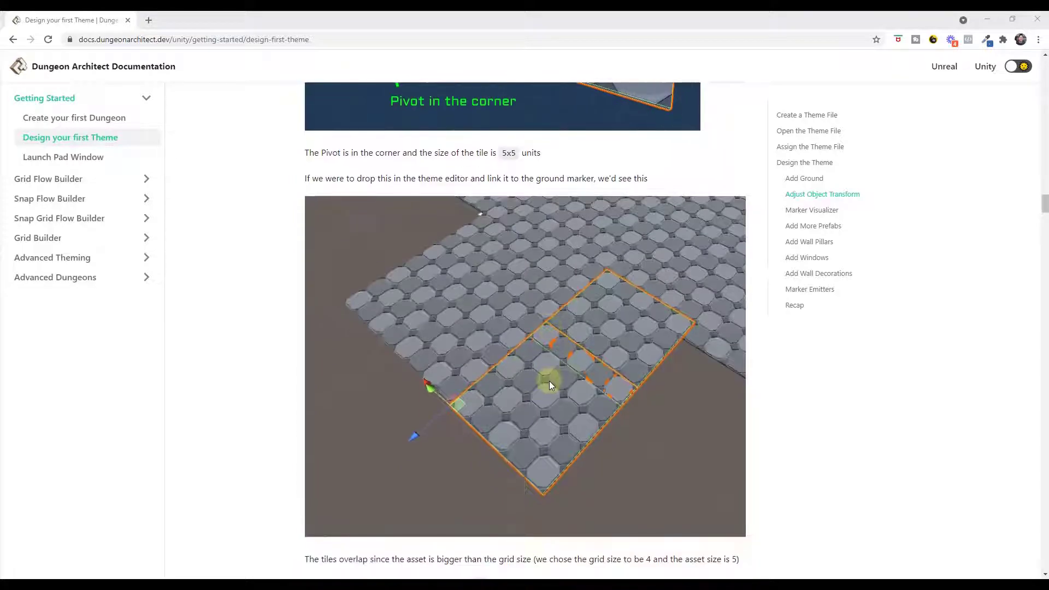
pyautogui.scroll(-20, 556, 384)
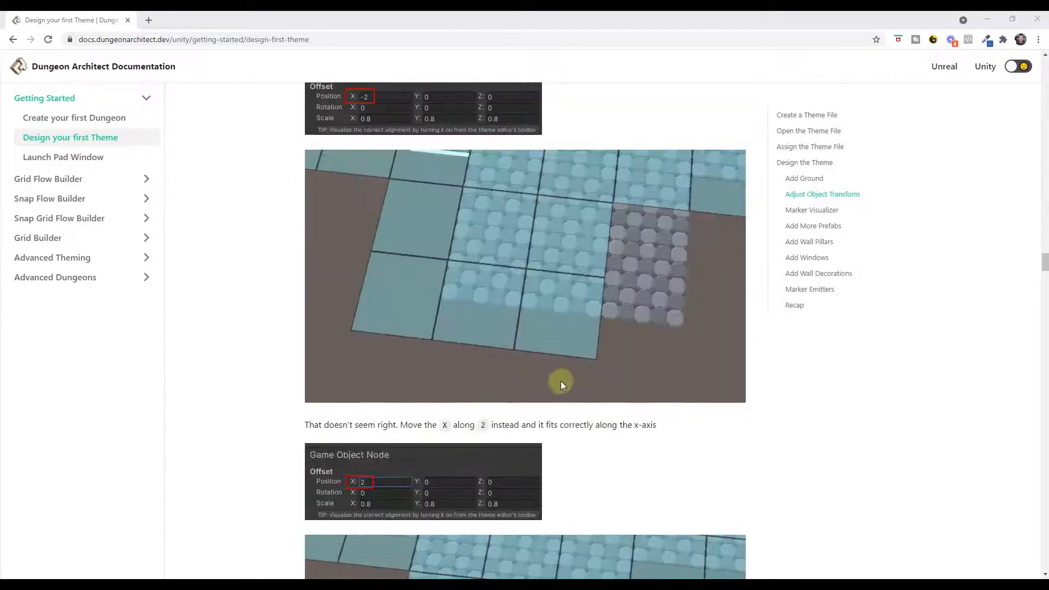
pyautogui.scroll(-11, 569, 385)
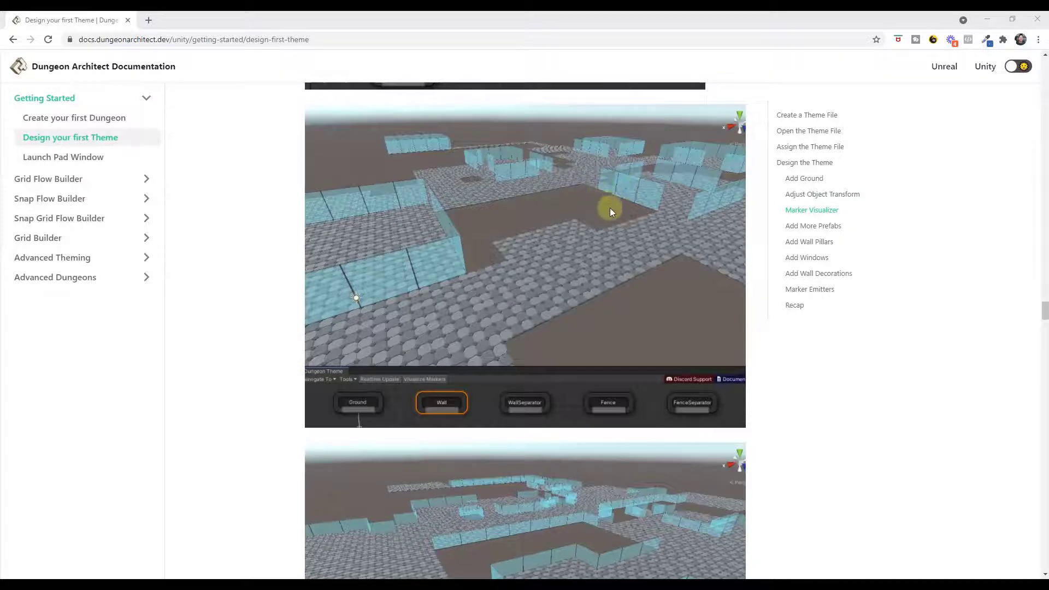
pyautogui.scroll(-5, 596, 253)
pyautogui.scroll(-5, 617, 283)
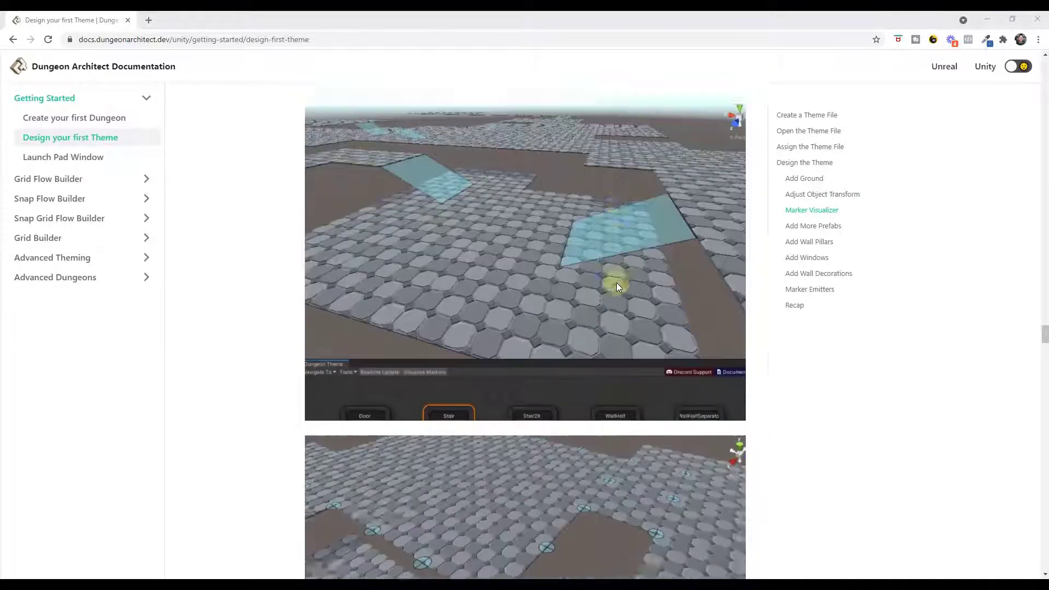
pyautogui.scroll(-10, 623, 269)
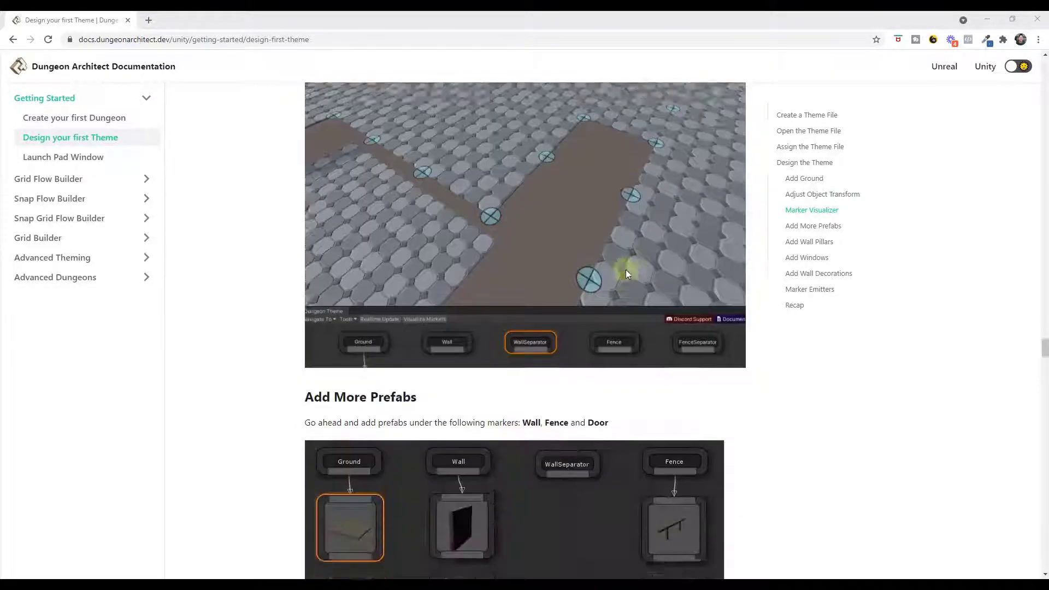
# - Read the Add More Prefabs and Add Wall Pillars sections of the theme design documentation
pyautogui.scroll(-5, 625, 269)
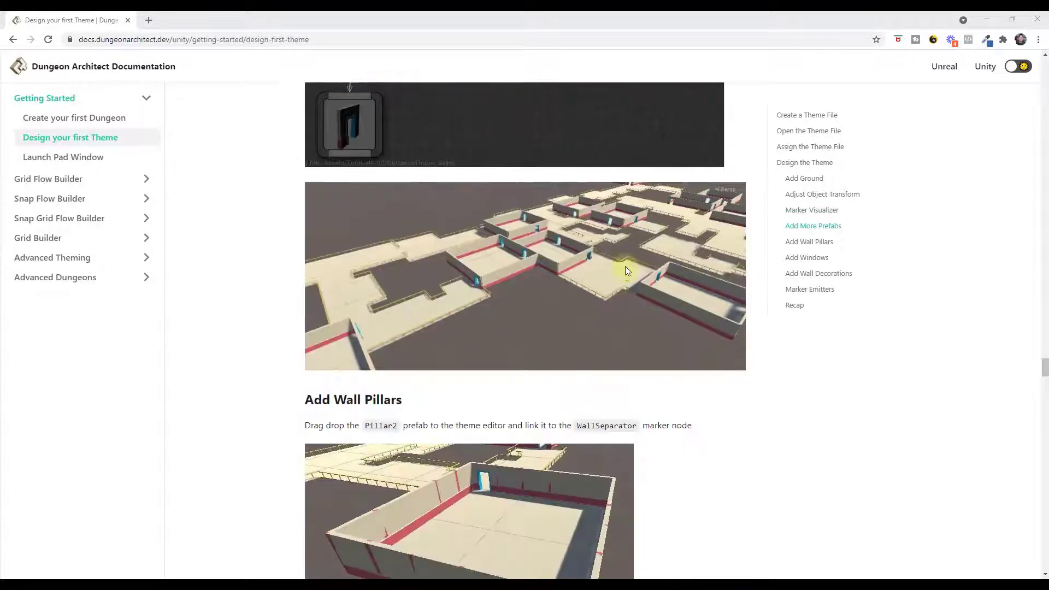
pyautogui.scroll(-5, 647, 310)
pyautogui.scroll(-1, 596, 350)
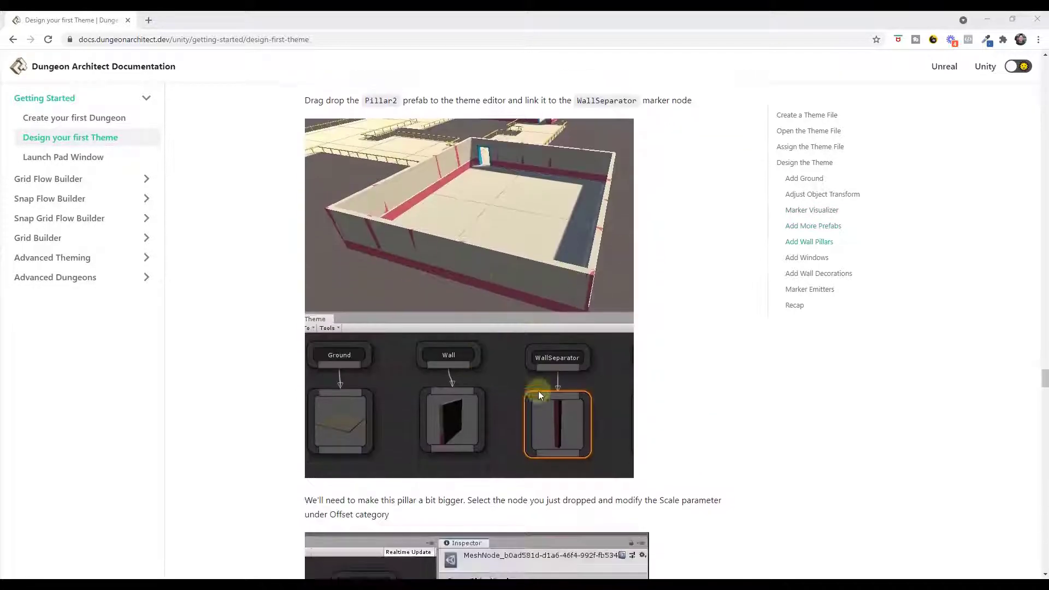
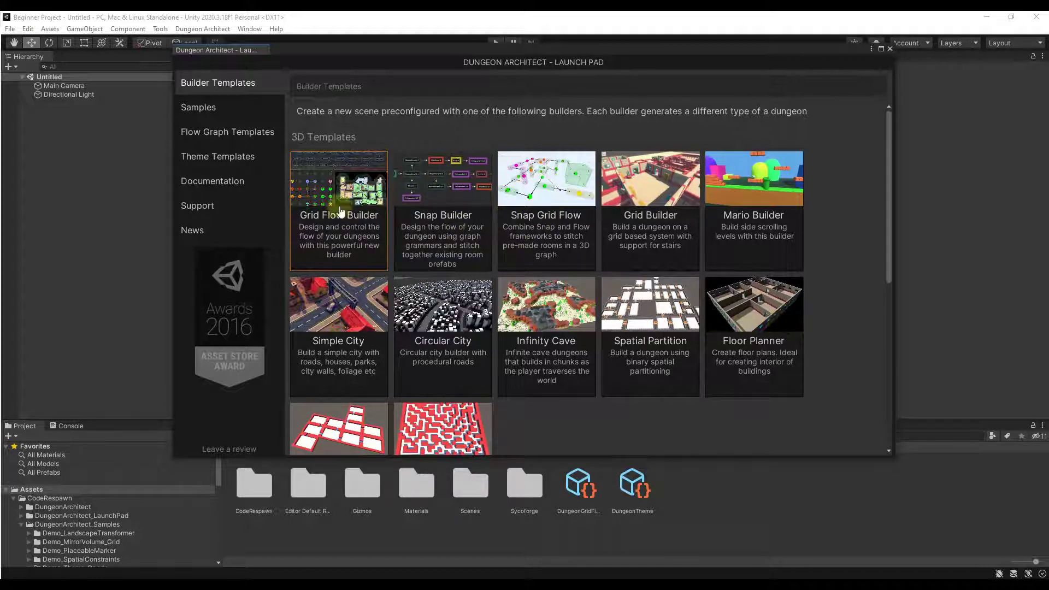
# - Review the Launch Pad's Samples, Flow Graph Templates and Theme Templates, through to the External Asset Themes
pyautogui.click(207, 110)
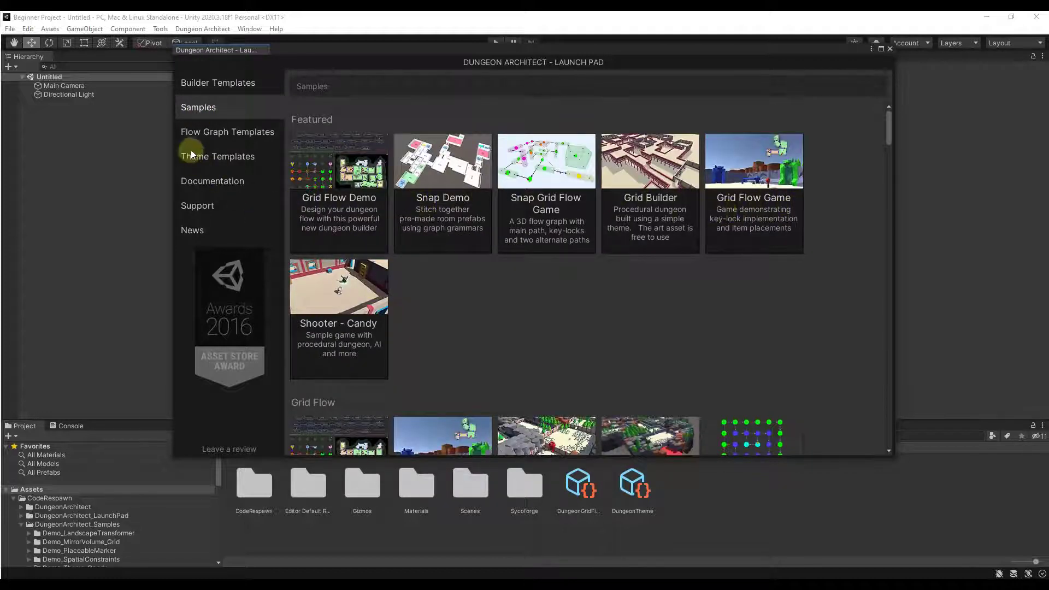
pyautogui.click(211, 136)
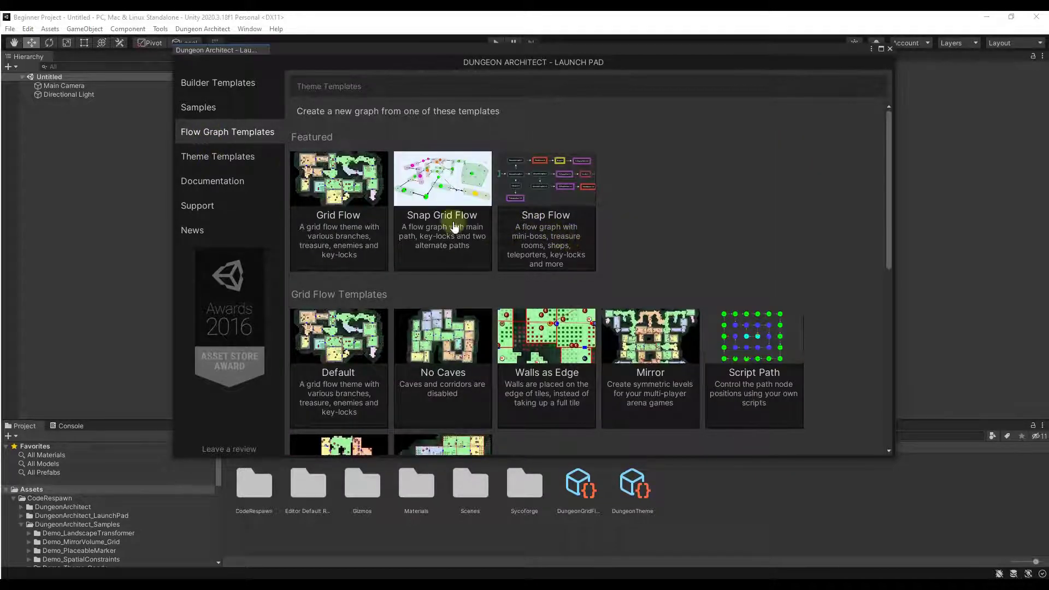
pyautogui.click(231, 158)
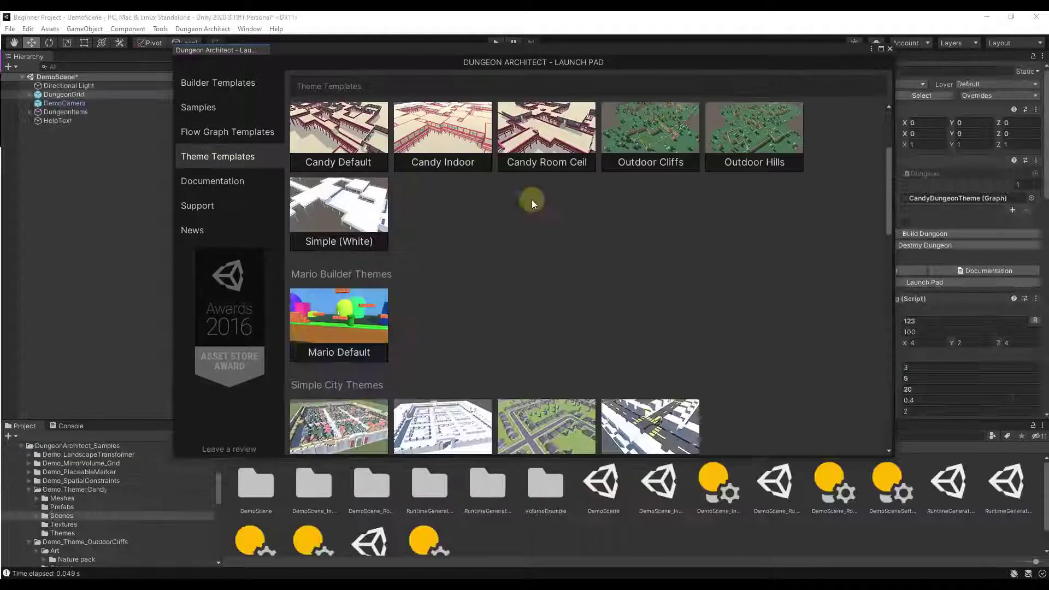
pyautogui.scroll(-15, 532, 202)
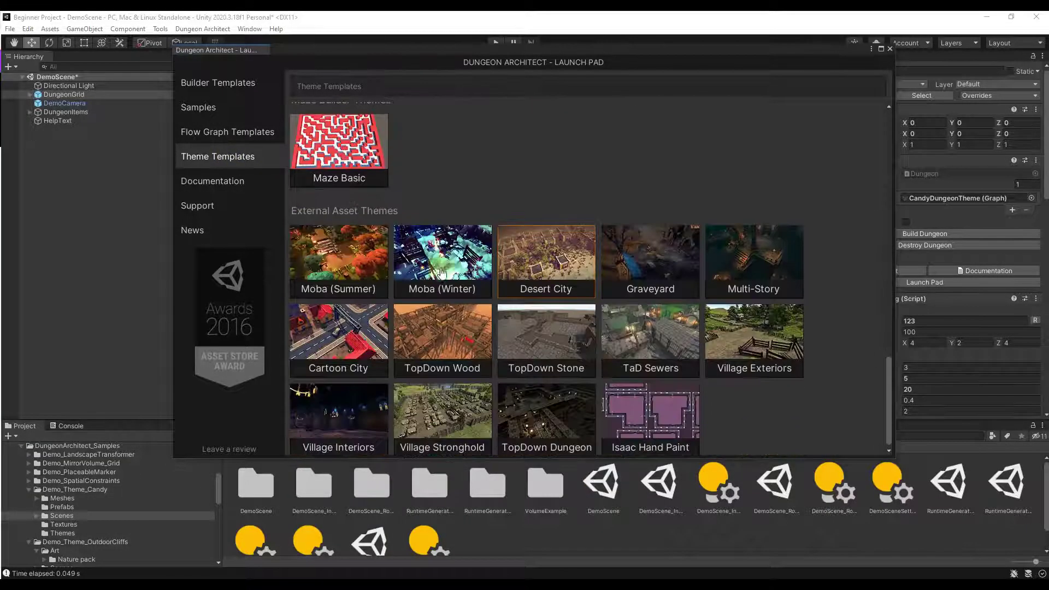
pyautogui.scroll(-1, 483, 265)
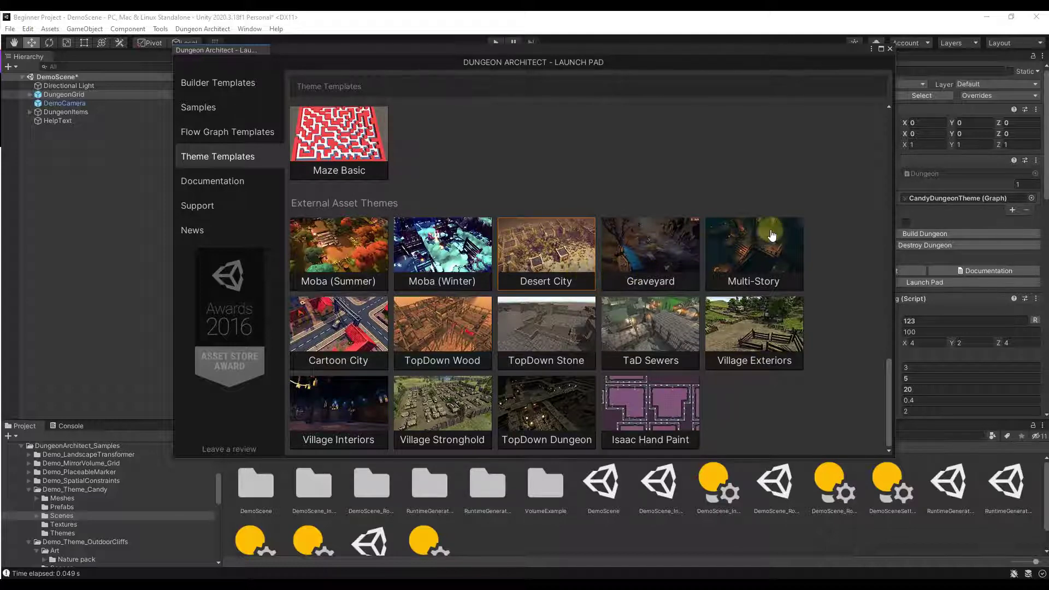
# - View the Multi-Story Dungeon theme's online guide and its Multistory Dungeons Asset Store page, and return to the guide
pyautogui.click(764, 244)
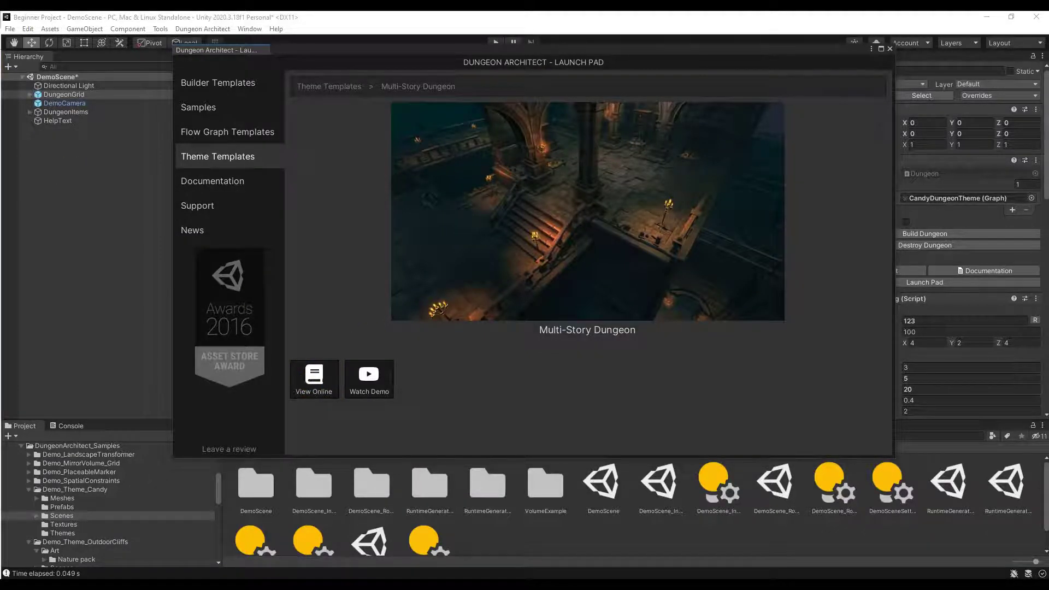
pyautogui.click(315, 379)
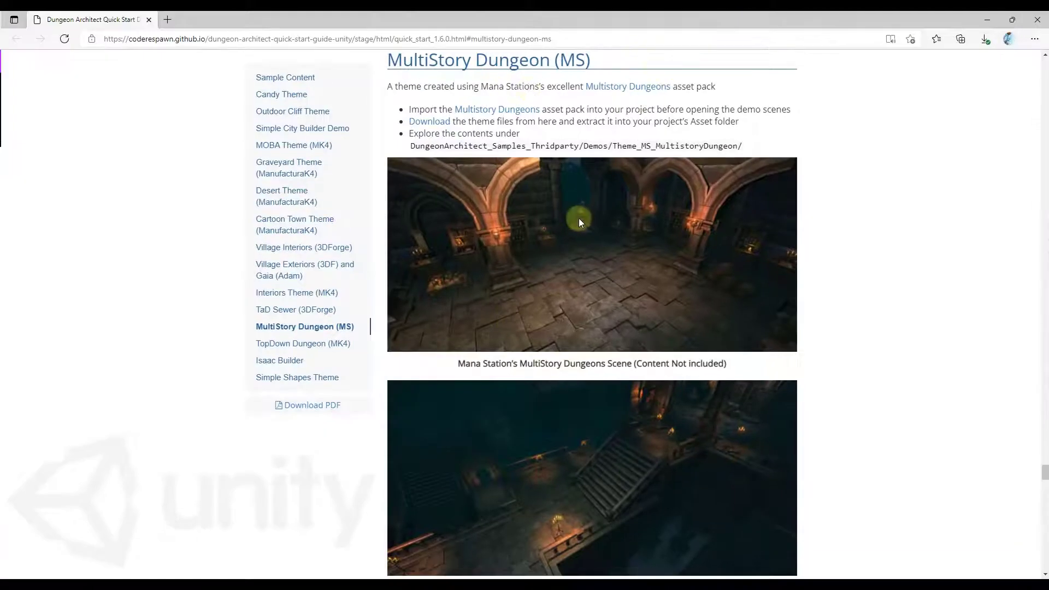
pyautogui.click(637, 88)
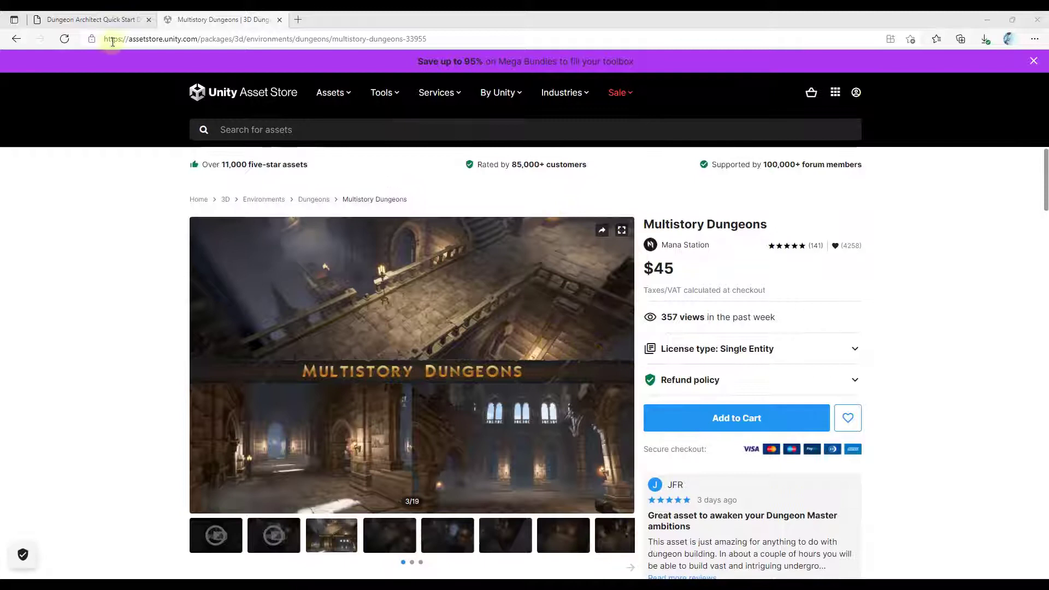
pyautogui.click(93, 19)
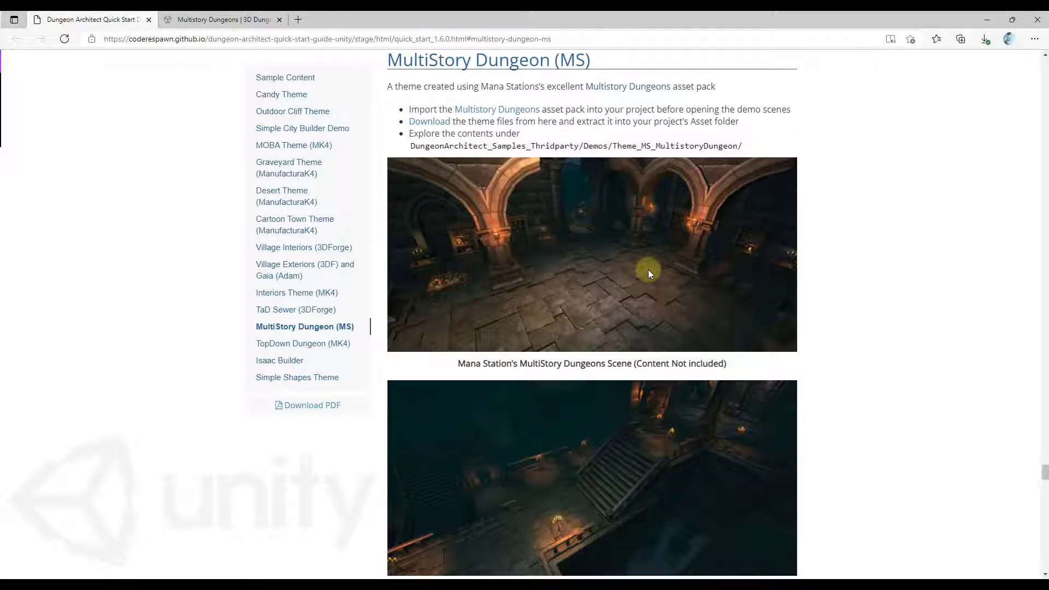
# - Switch back to Unity, close the Launch Pad, and collapse the Demo_Theme_Candy and Demo_Theme_OutdoorCliffs folders
pyautogui.hotkey('alt', 'Tab')
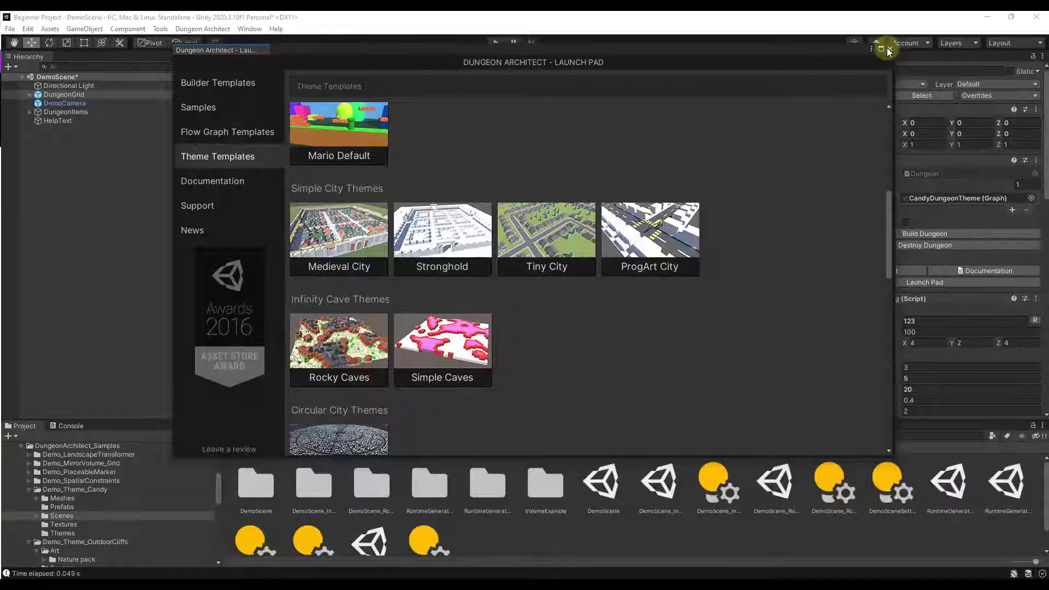
pyautogui.click(888, 51)
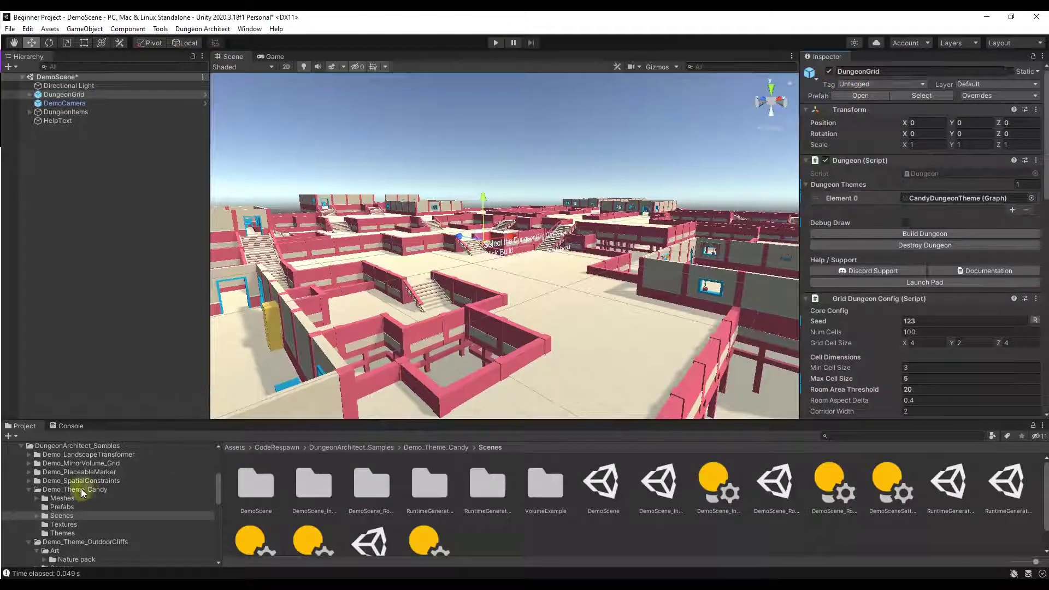
pyautogui.click(68, 489)
pyautogui.click(29, 489)
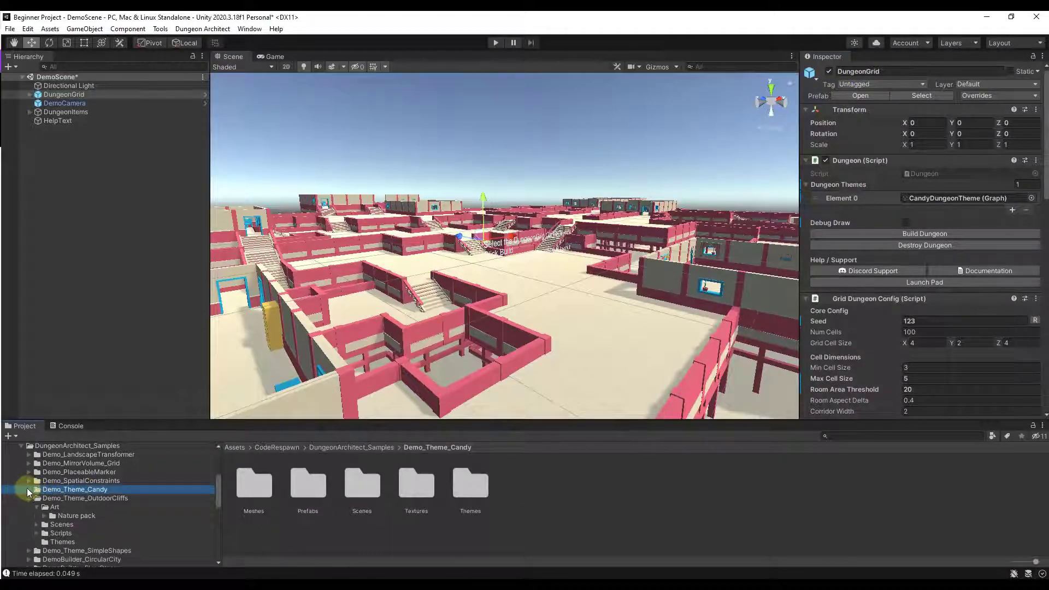
pyautogui.click(28, 499)
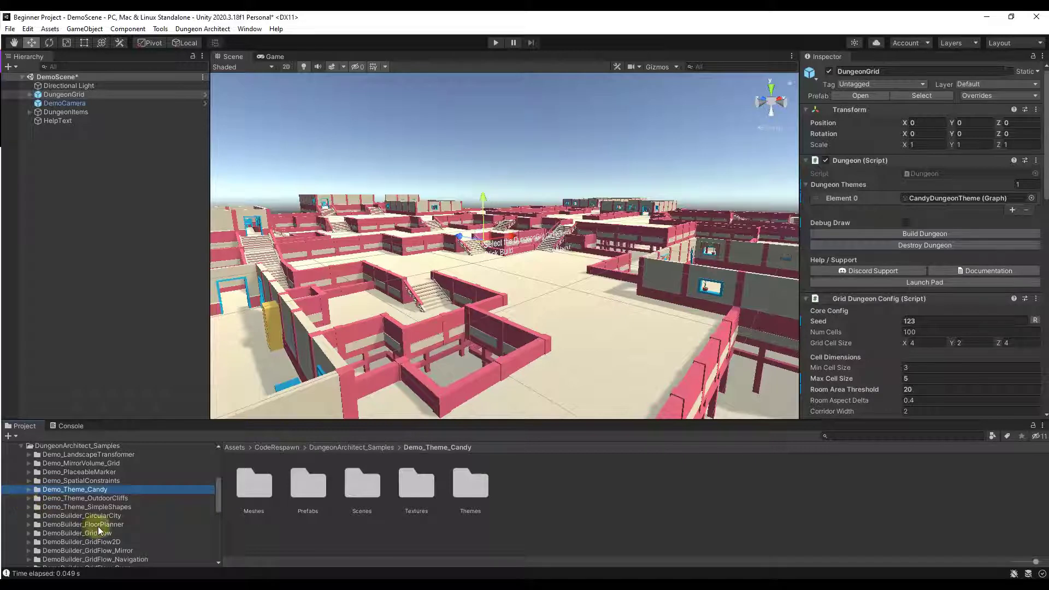
# - Open SimpleCityScene from the DemoBuilder_SimpleCity Scenes folder, discarding the changes to DemoScene
pyautogui.scroll(-2, 93, 511)
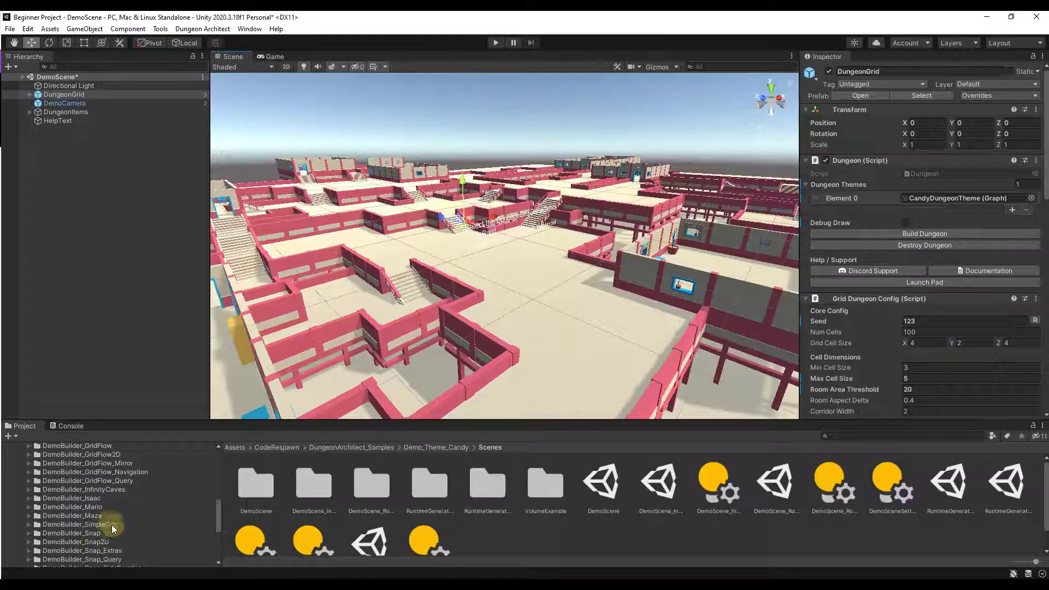
pyautogui.click(112, 525)
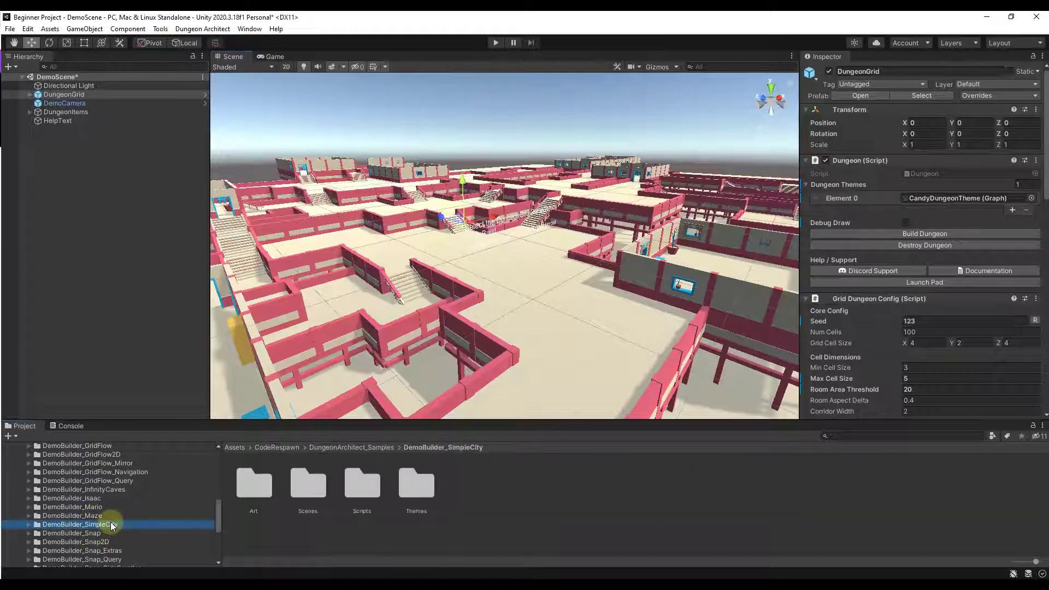
pyautogui.doubleClick(306, 484)
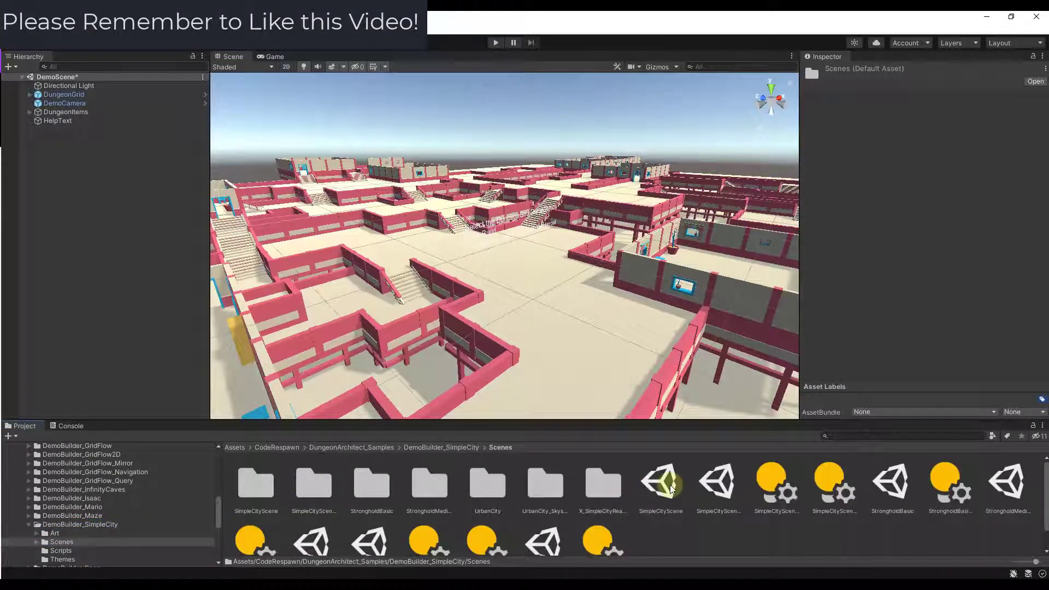
pyautogui.doubleClick(672, 488)
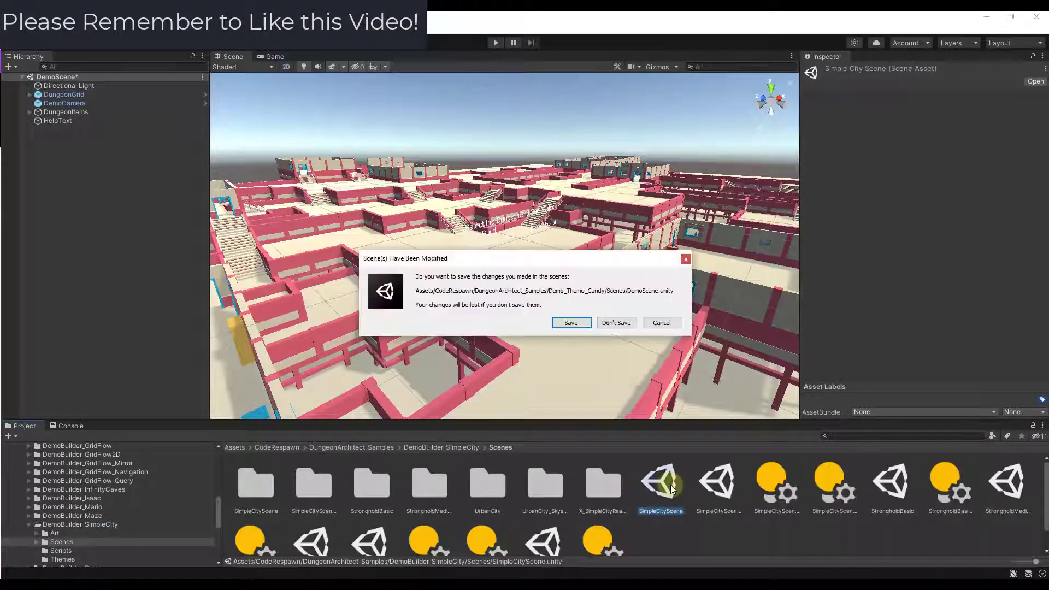
pyautogui.click(618, 323)
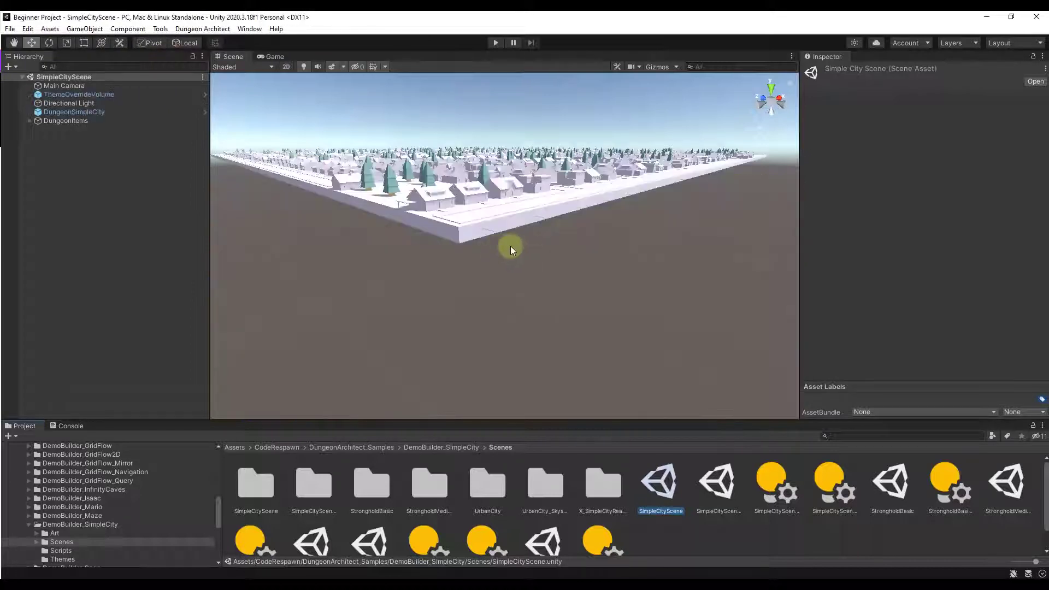
# - Set DungeonSimpleCity's Seed to 150, rebuild the dungeon, and inspect the generated city
pyautogui.keyDown('alt'); pyautogui.moveTo(555, 245); pyautogui.dragTo(492, 250); pyautogui.keyUp('alt')
pyautogui.click(89, 112)
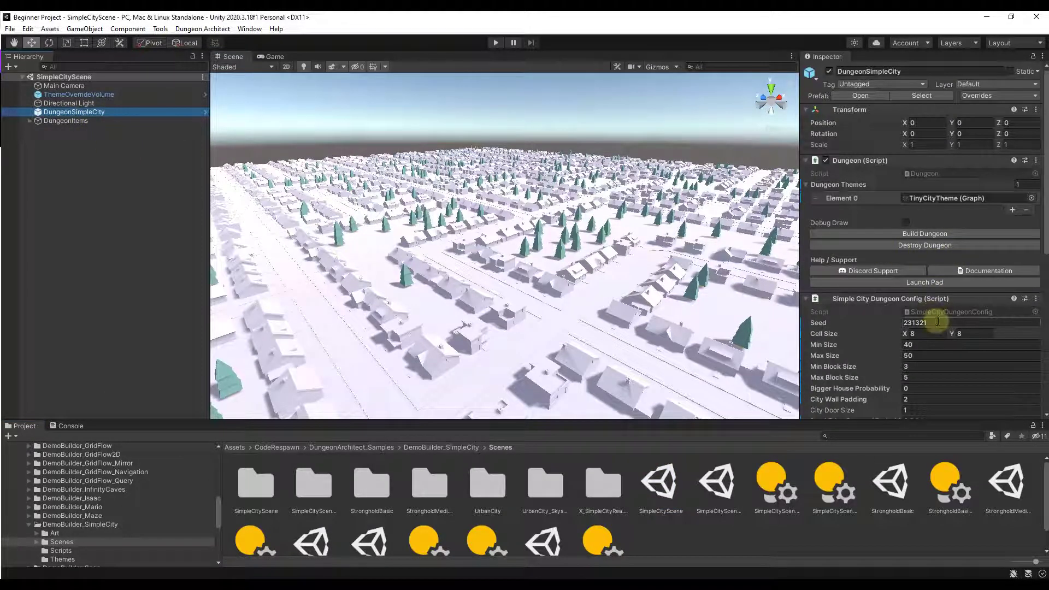
pyautogui.click(972, 323)
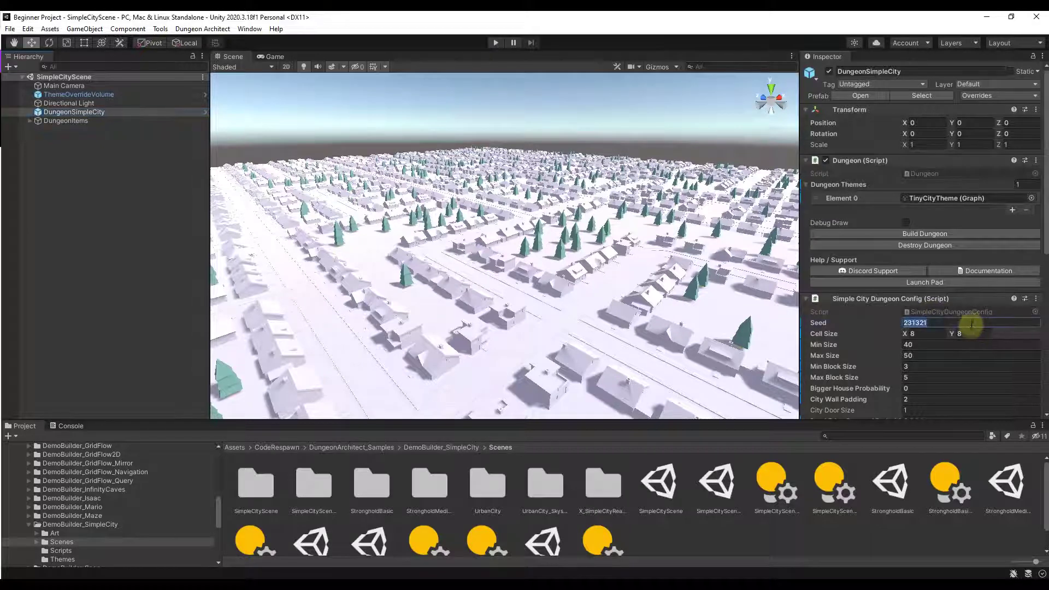
pyautogui.write('150')
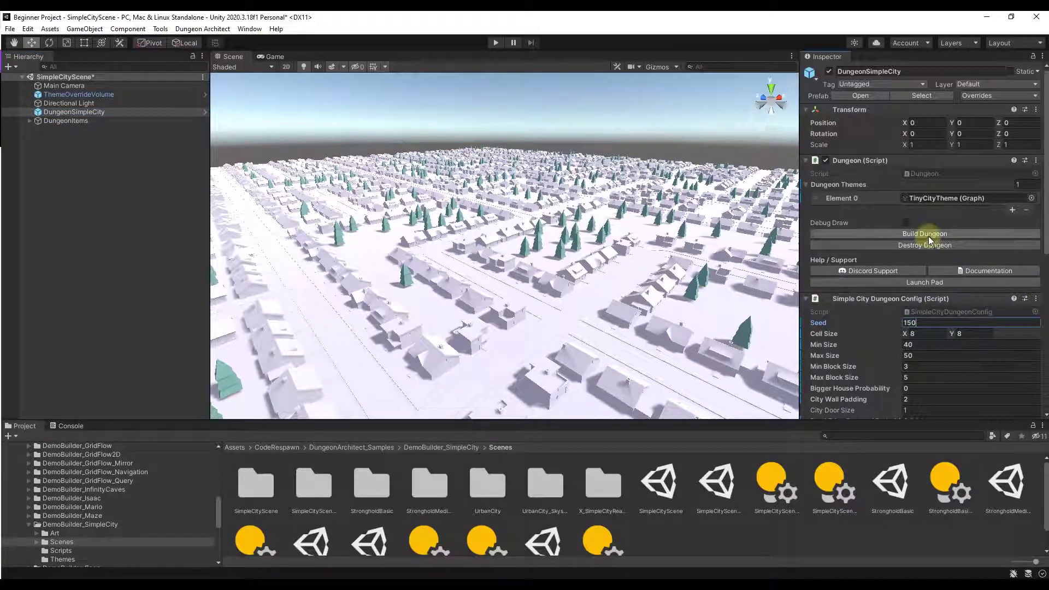
pyautogui.click(926, 234)
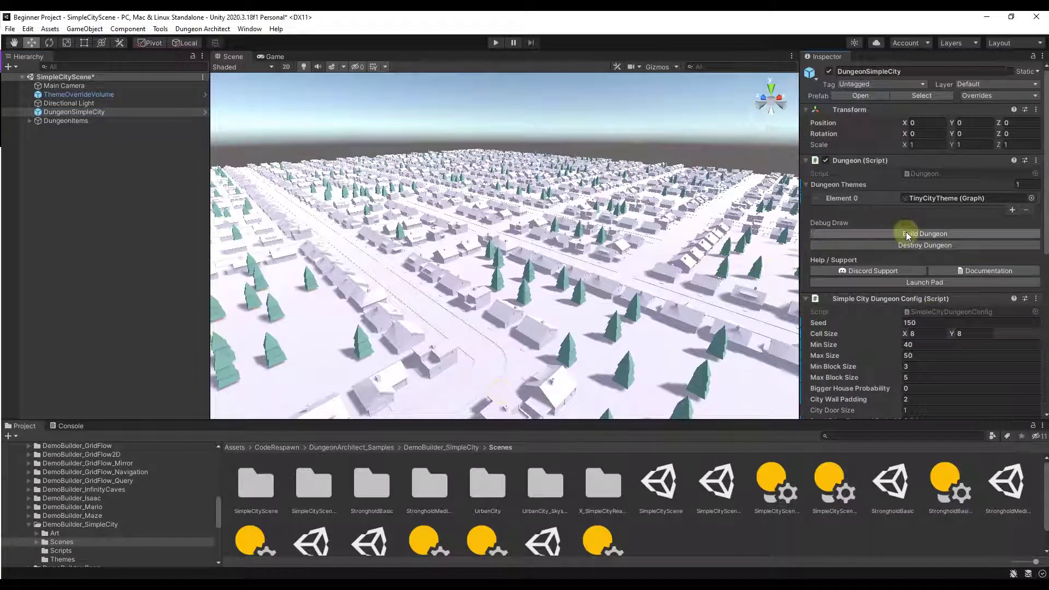
pyautogui.moveTo(522, 261)
pyautogui.mouseDown(button='right')
pyautogui.moveTo(604, 304)
pyautogui.moveTo(464, 252)
pyautogui.moveTo(530, 249)
pyautogui.mouseUp(button='right')
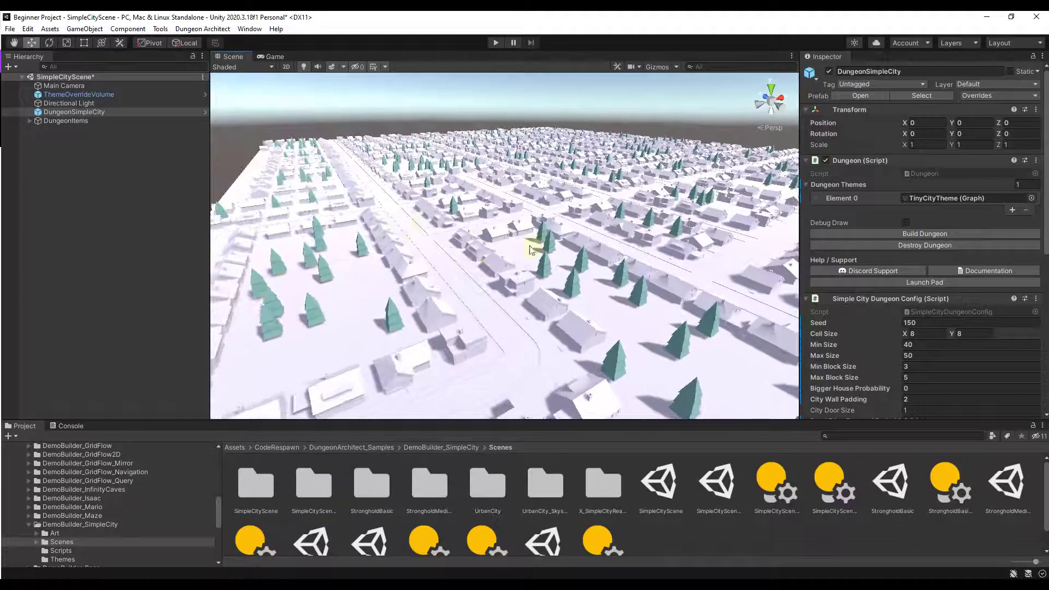
# - Collapse the DemoBuilder_SimpleCity folder and open the CityShooter scene from the Game3D_SurvivalShooter Scenes folder
pyautogui.scroll(-3, 103, 495)
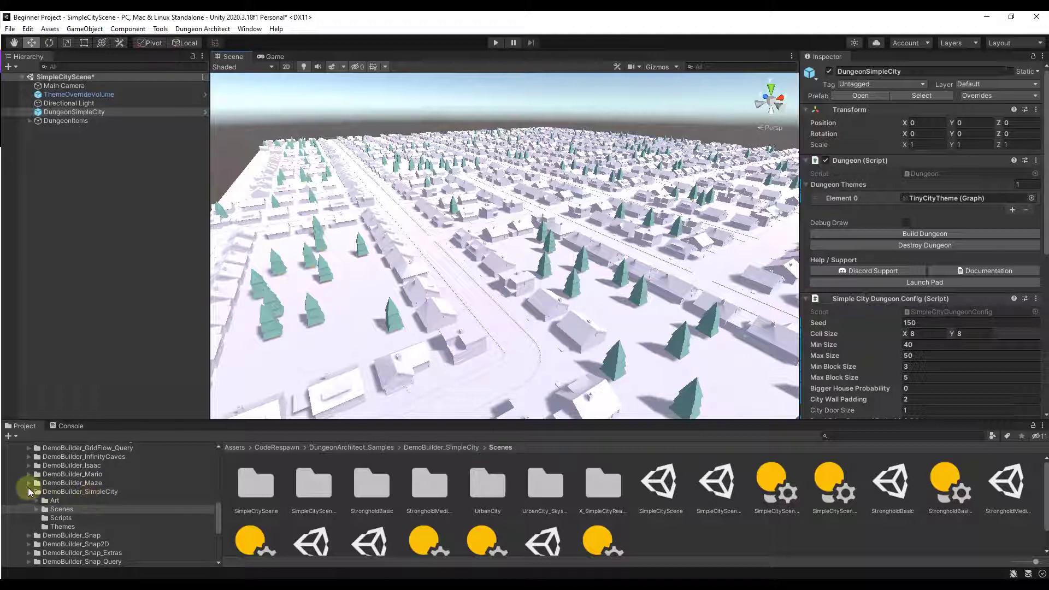
pyautogui.scroll(-5, 136, 509)
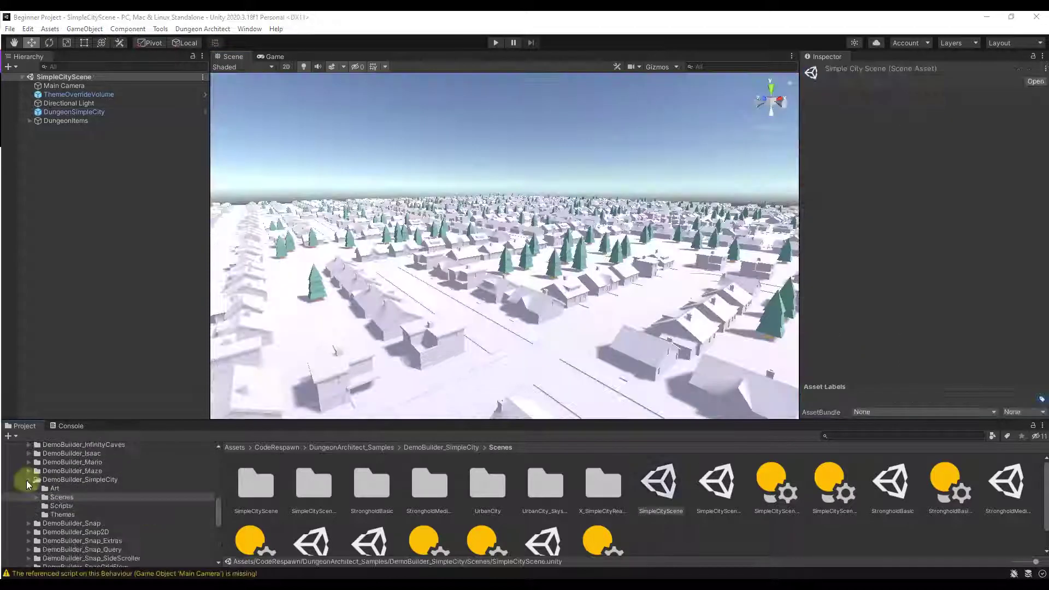
pyautogui.click(30, 479)
pyautogui.scroll(-5, 68, 495)
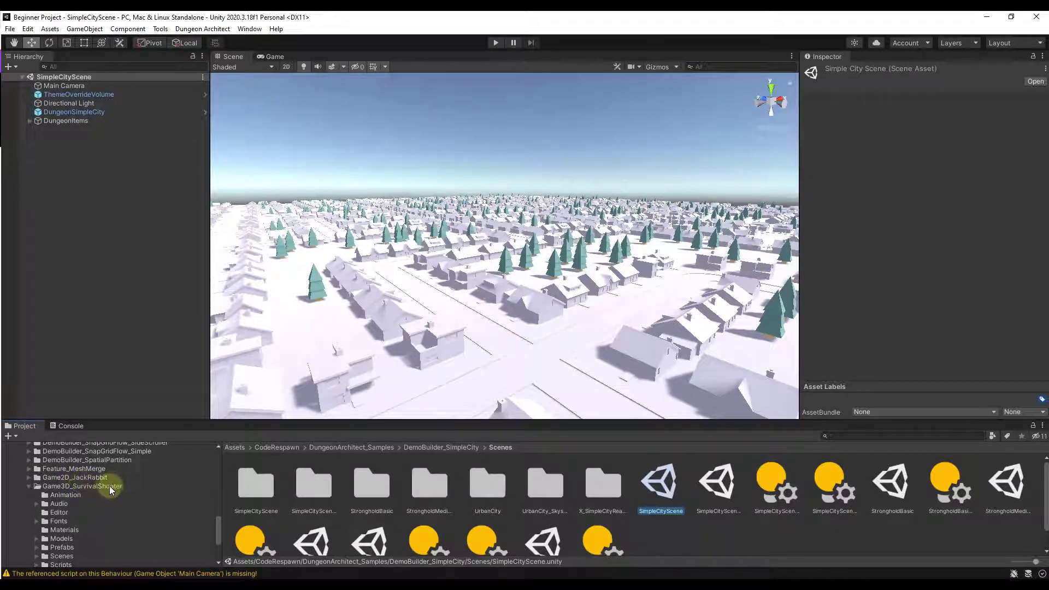
pyautogui.click(89, 486)
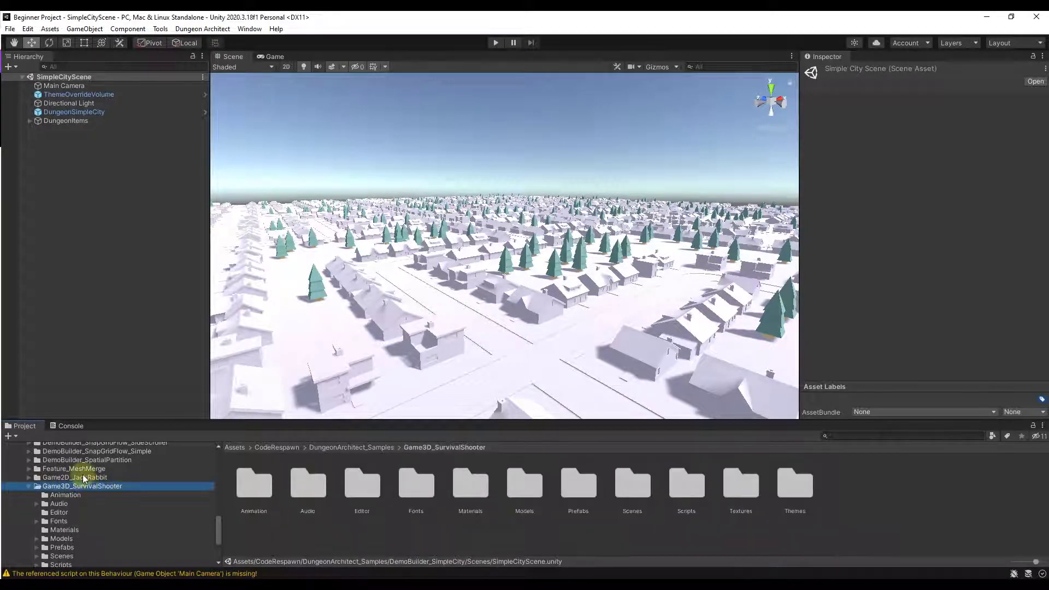
pyautogui.click(84, 477)
pyautogui.click(90, 486)
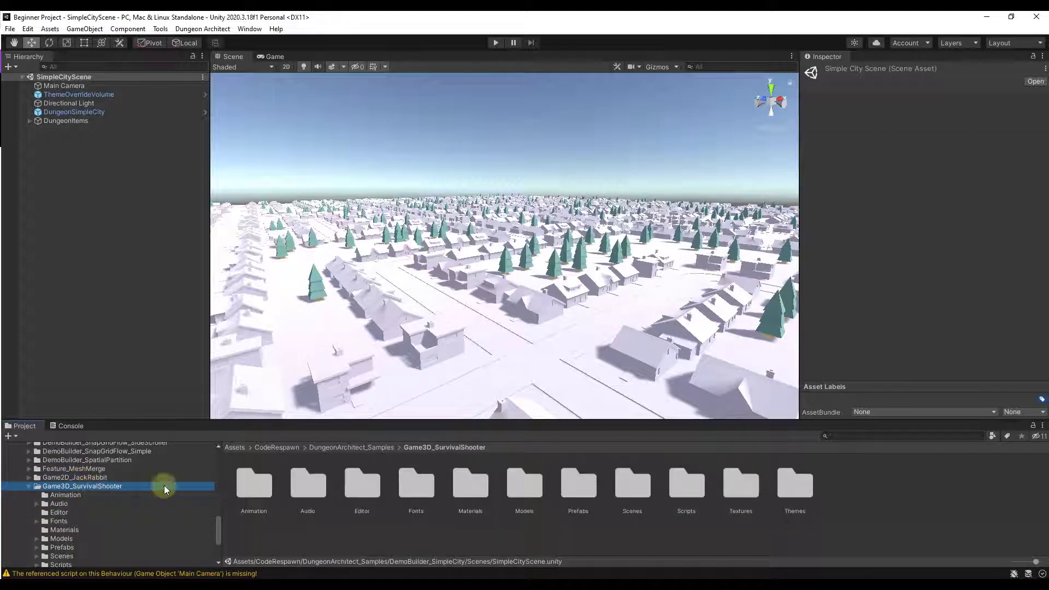
pyautogui.doubleClick(641, 483)
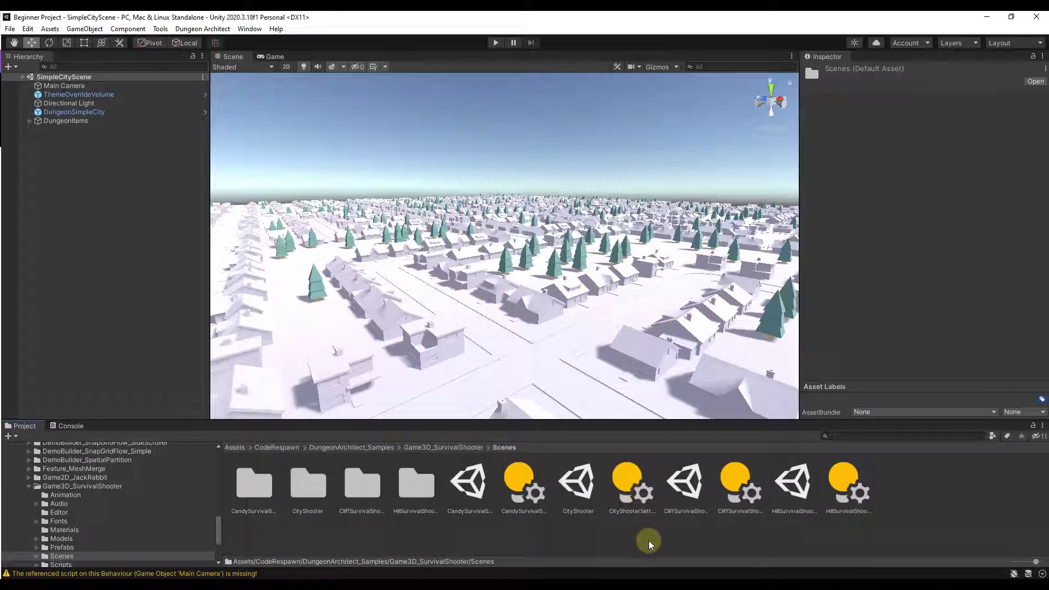
pyautogui.doubleClick(580, 483)
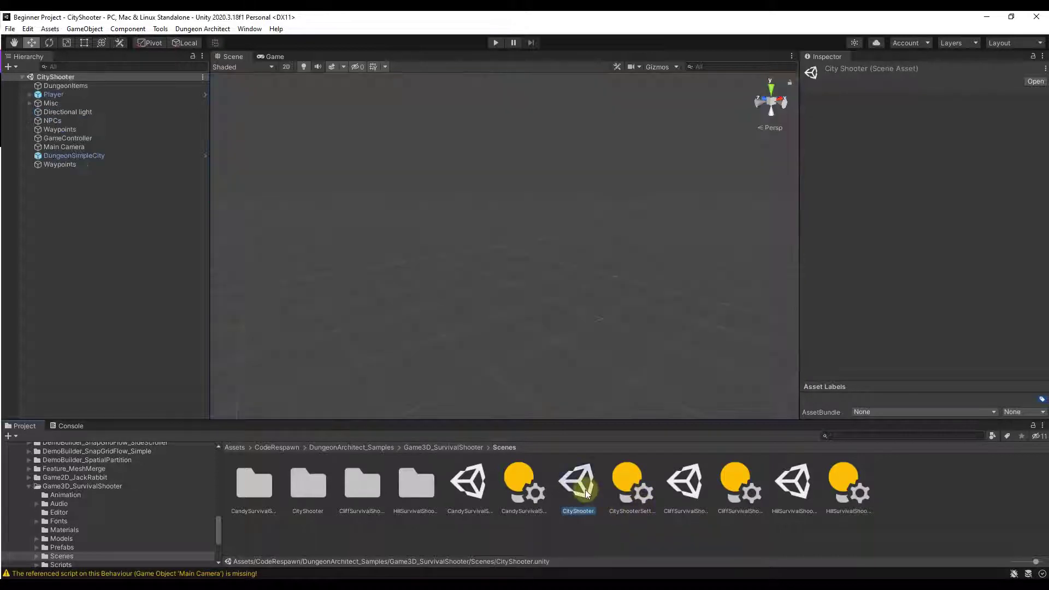
# - Play the CityShooter scene and generate new maps during the game
pyautogui.keyDown('alt'); pyautogui.moveTo(562, 320); pyautogui.dragTo(532, 368); pyautogui.keyUp('alt')
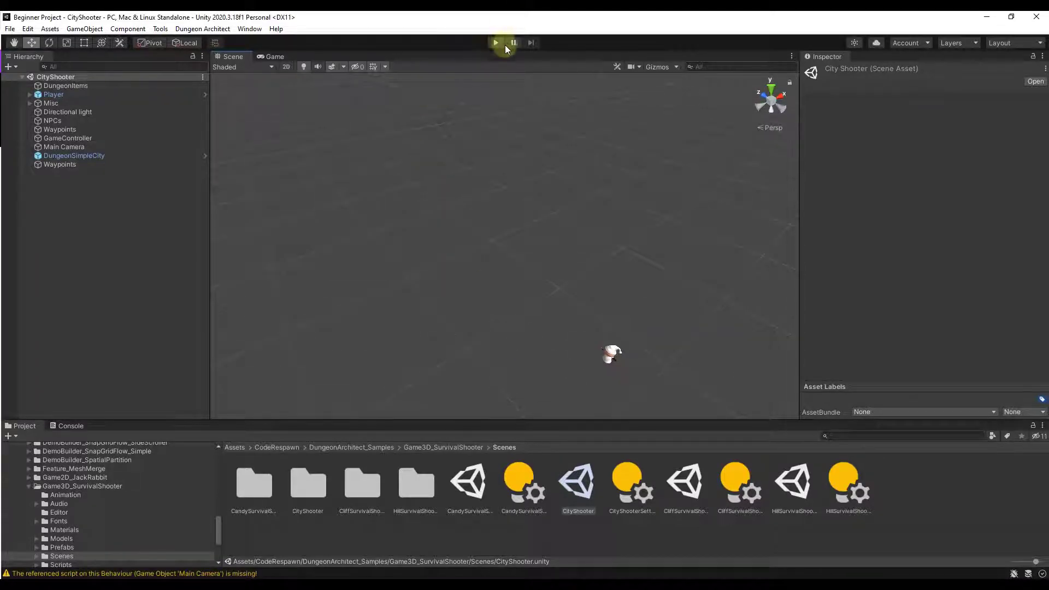
pyautogui.click(498, 45)
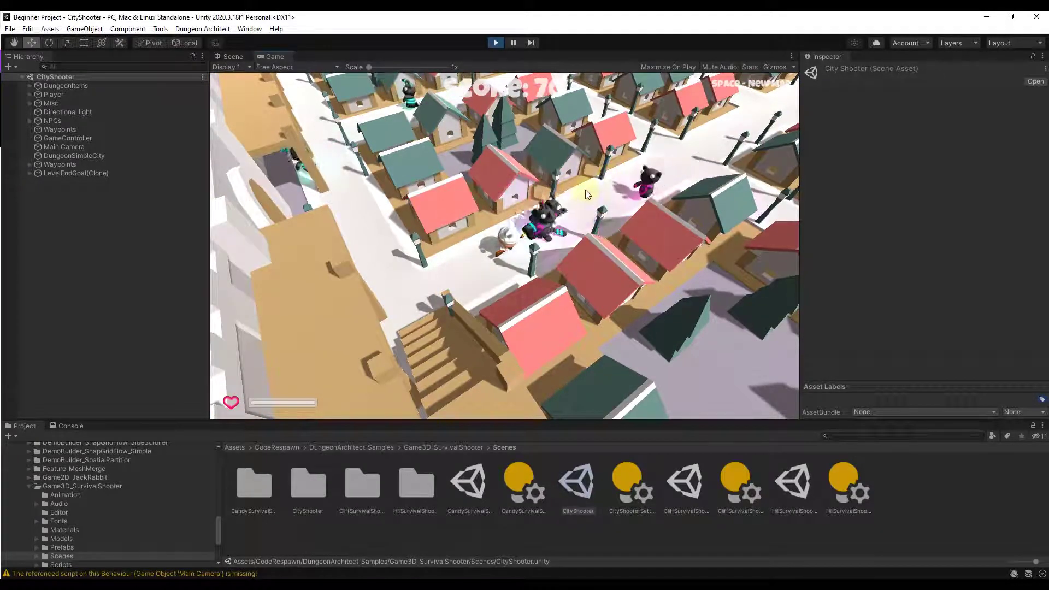
pyautogui.press('space')
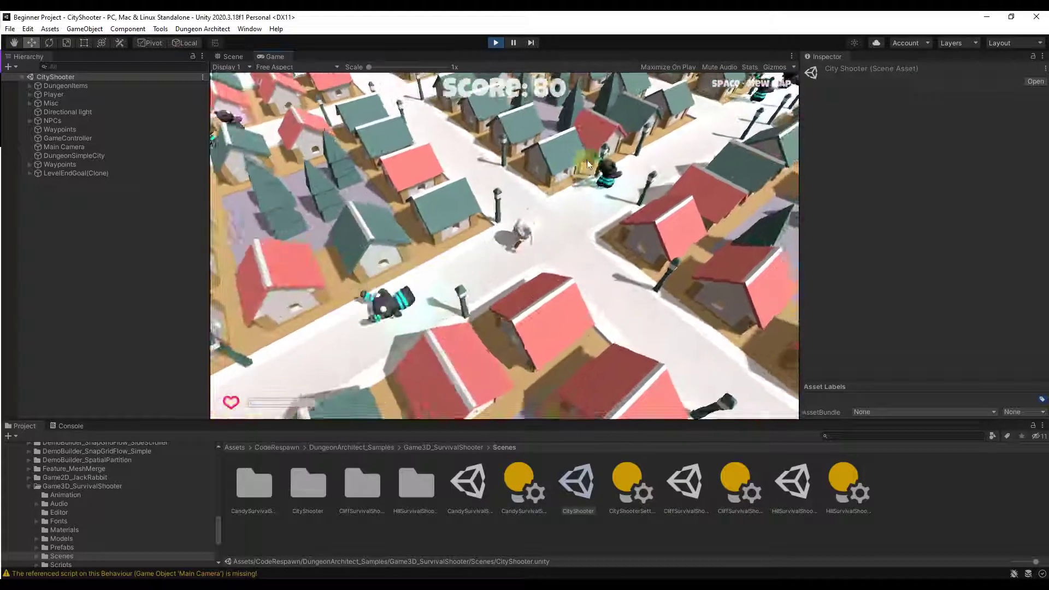
pyautogui.press('space')
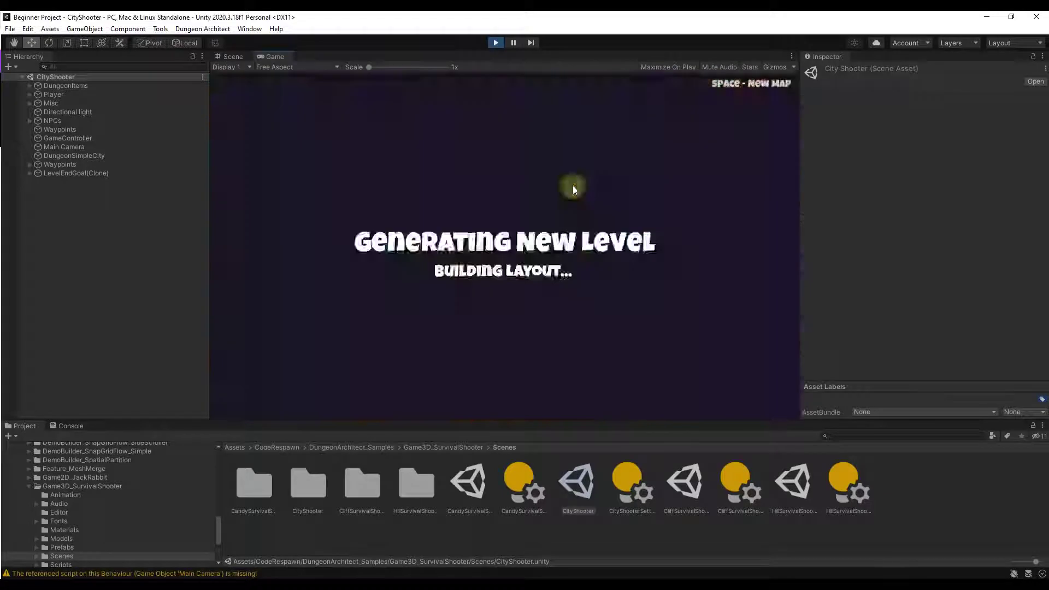